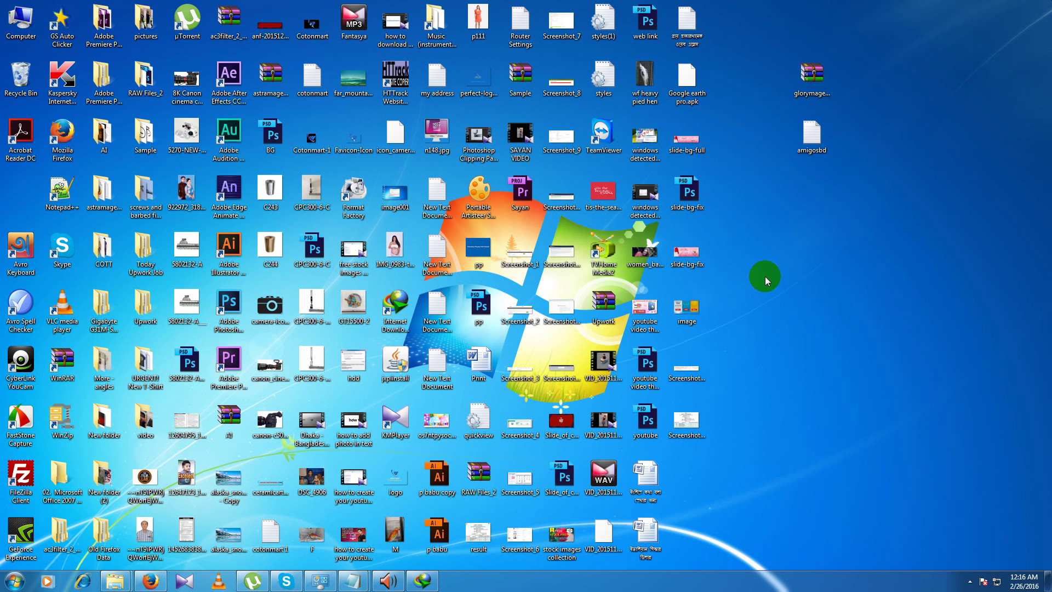
pyautogui.rightClick(788, 243)
pyautogui.click(823, 278)
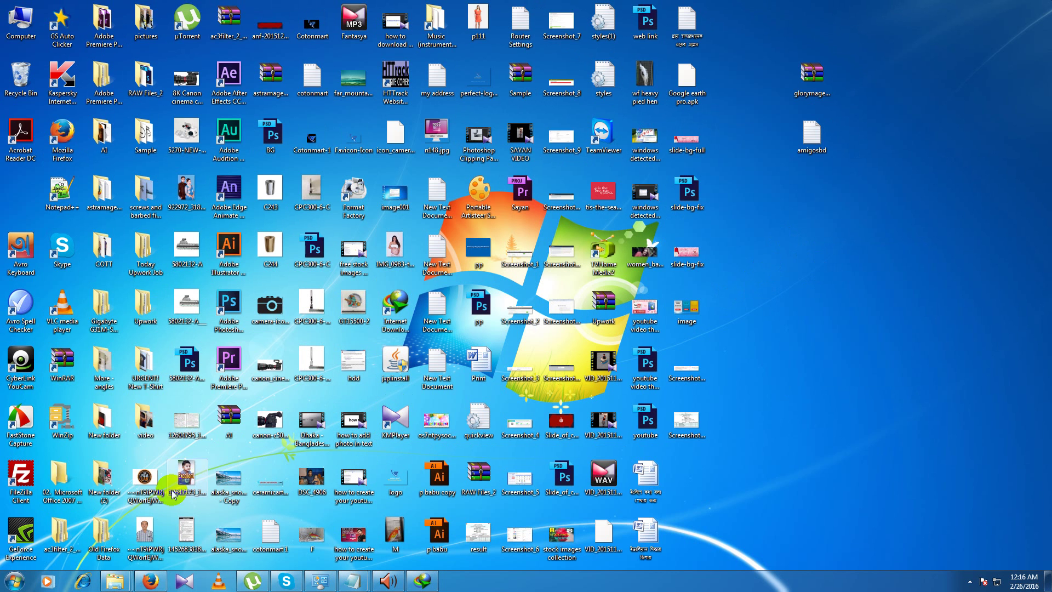
# Step: Open the Start menu customization settings from the Taskbar and Start Menu Properties
pyautogui.click(15, 581)
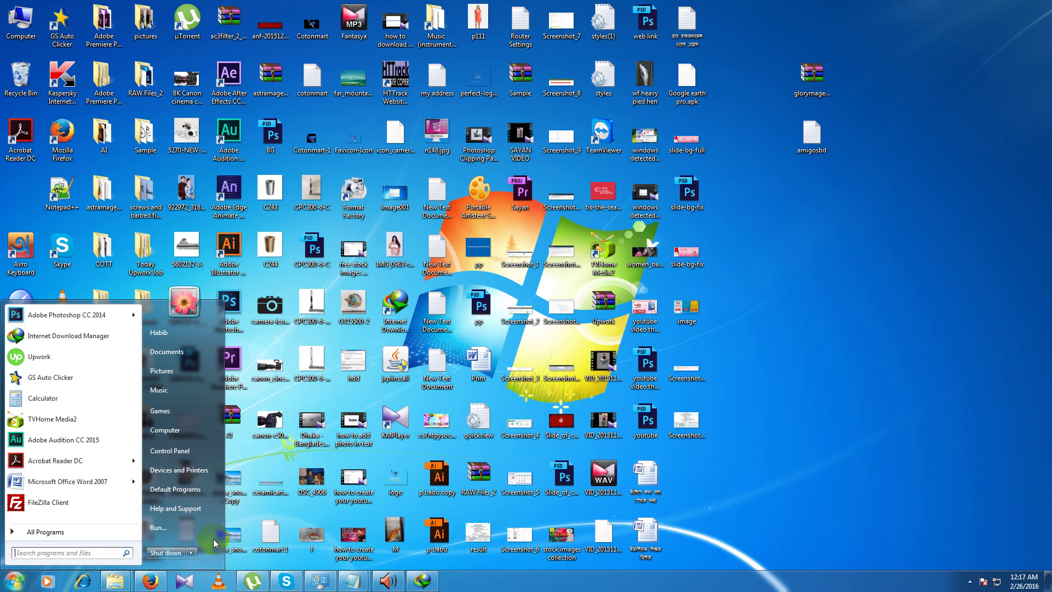
pyautogui.rightClick(213, 543)
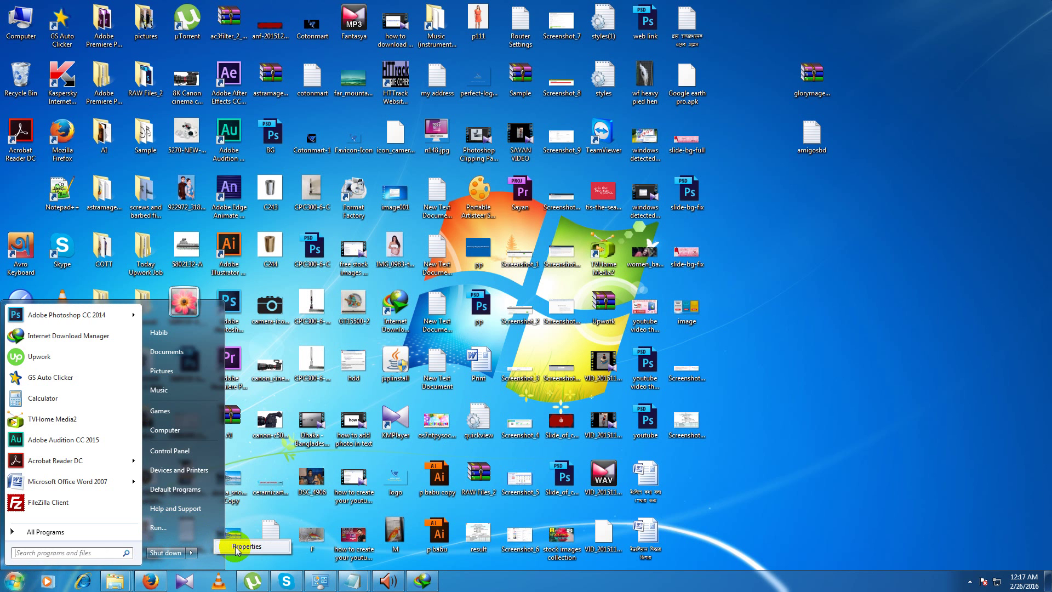
pyautogui.click(237, 548)
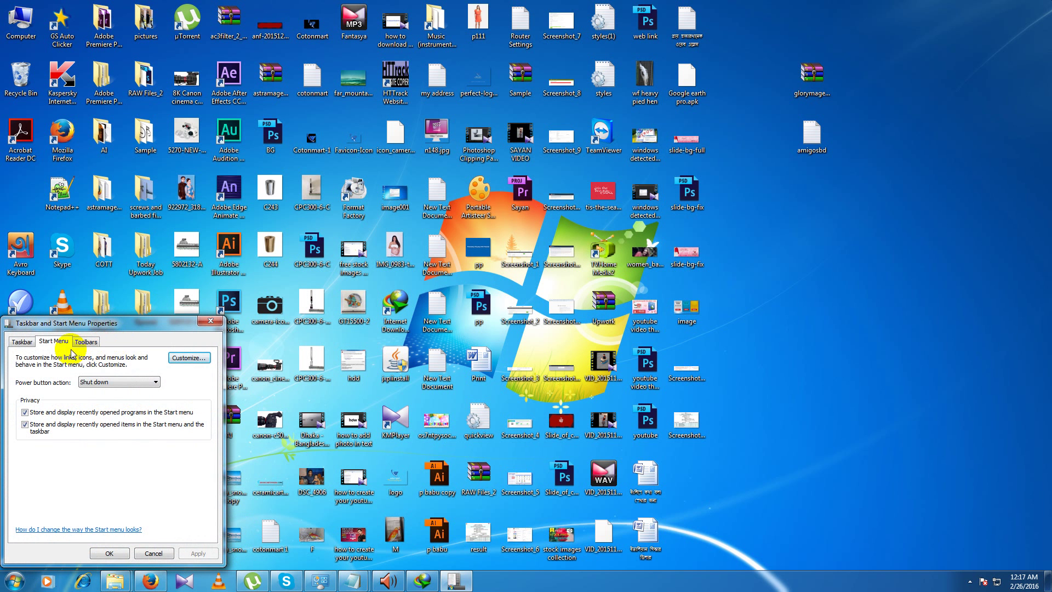
pyautogui.moveTo(70, 332); pyautogui.dragTo(88, 301)
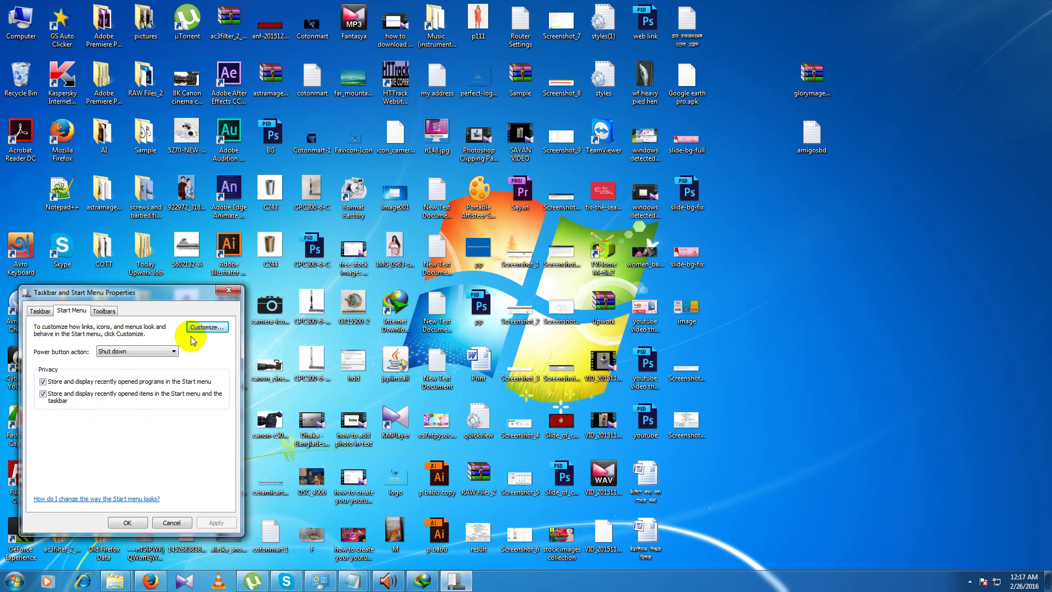
pyautogui.click(207, 328)
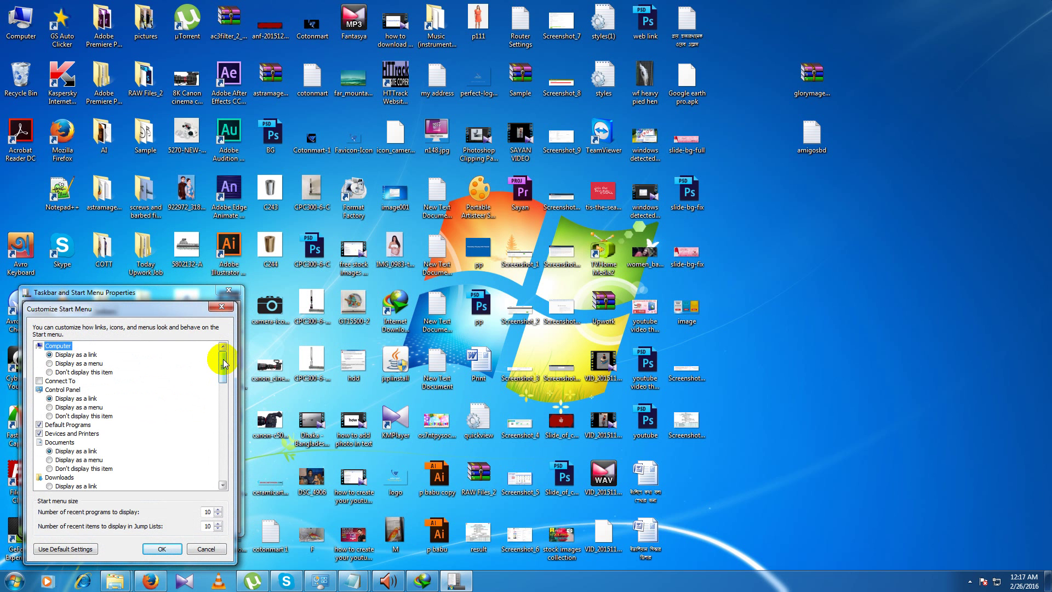
# Step: Make sure the Run command is enabled for the Start menu and apply the settings
pyautogui.moveTo(224, 363); pyautogui.dragTo(210, 467)
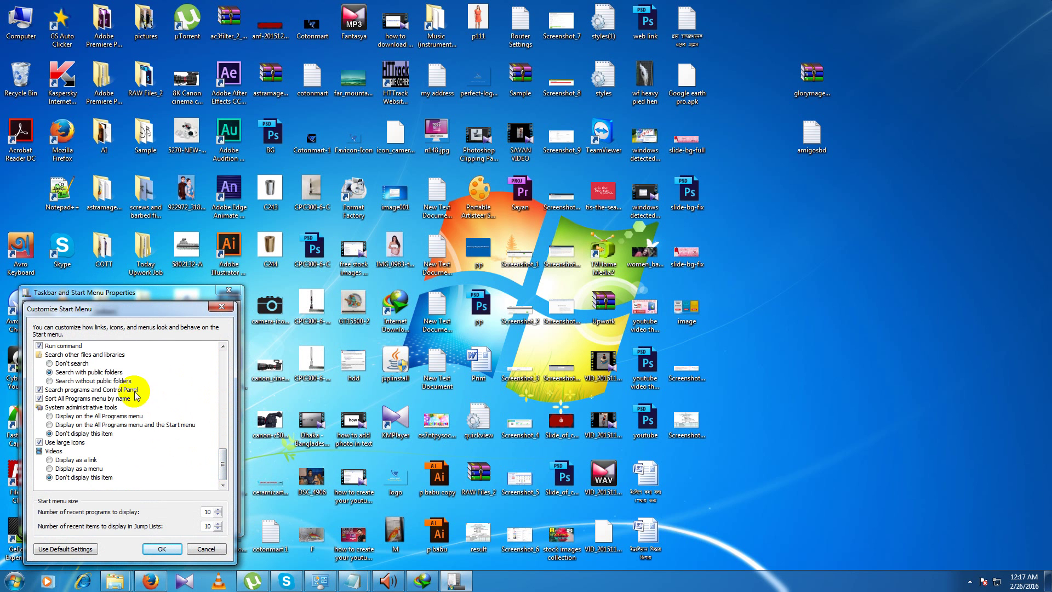
pyautogui.click(39, 347)
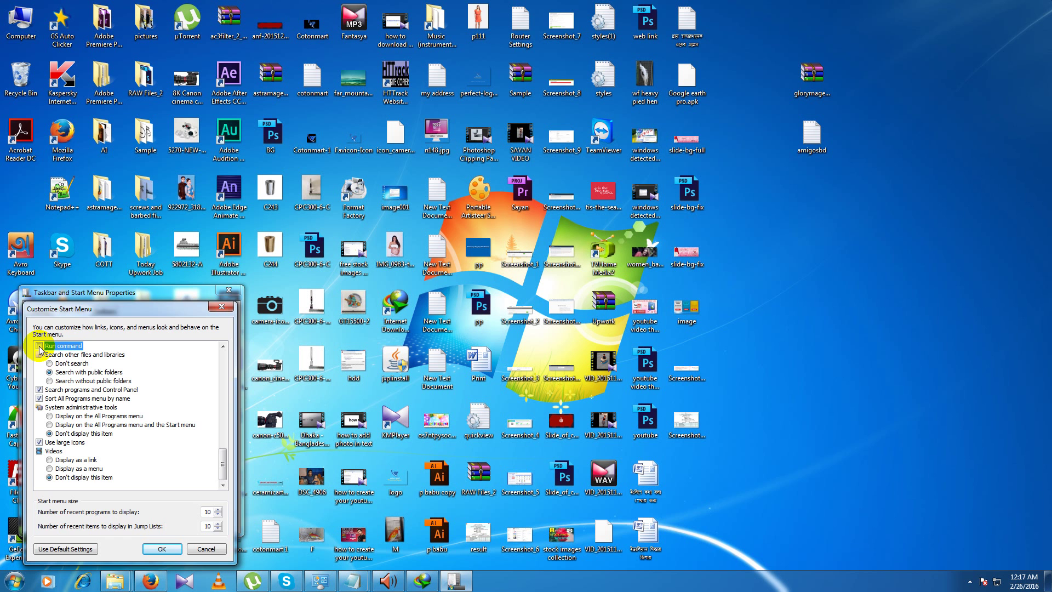
pyautogui.click(162, 549)
pyautogui.click(216, 522)
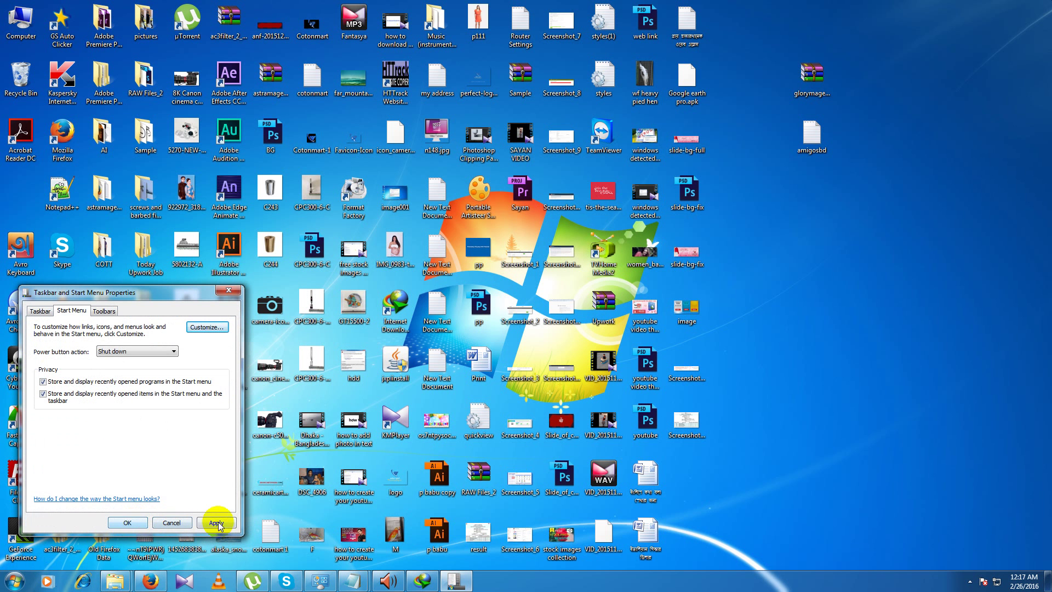
pyautogui.click(129, 523)
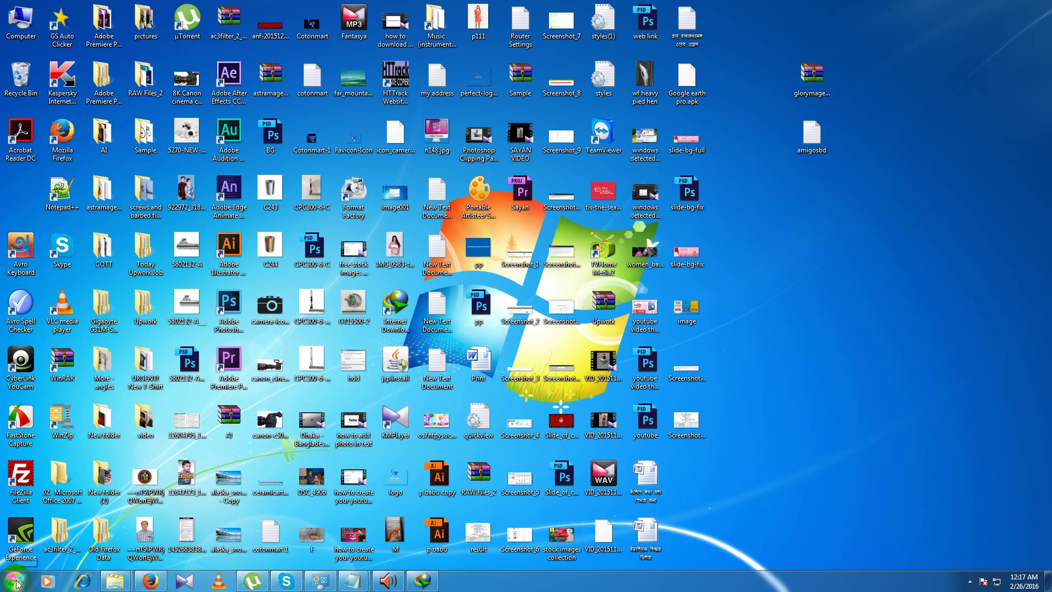
# Step: Open the Run dialog and execute the Tree command from its history
pyautogui.click(15, 580)
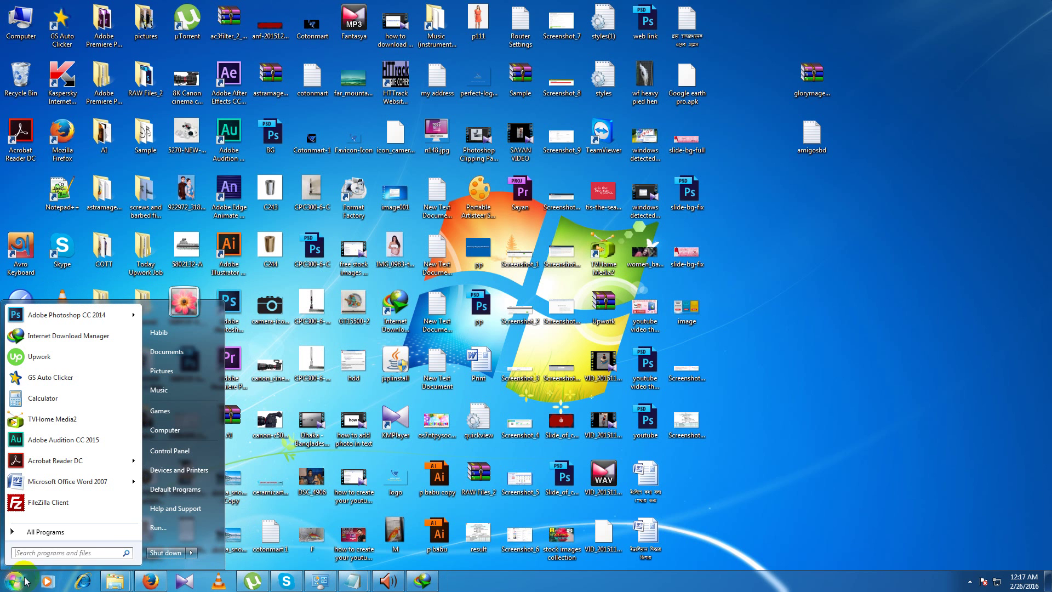
pyautogui.click(169, 528)
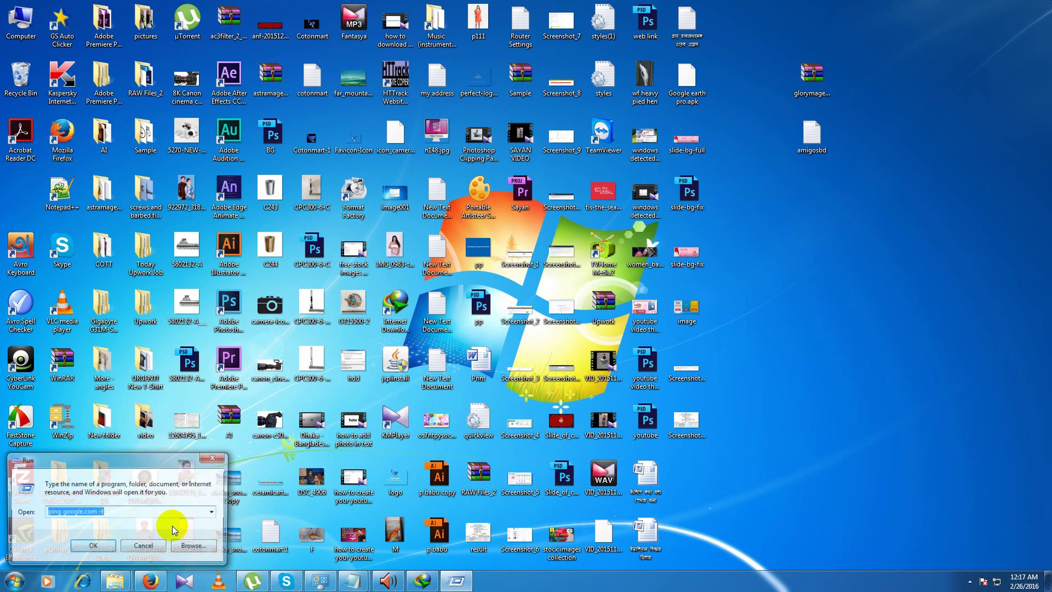
pyautogui.click(212, 512)
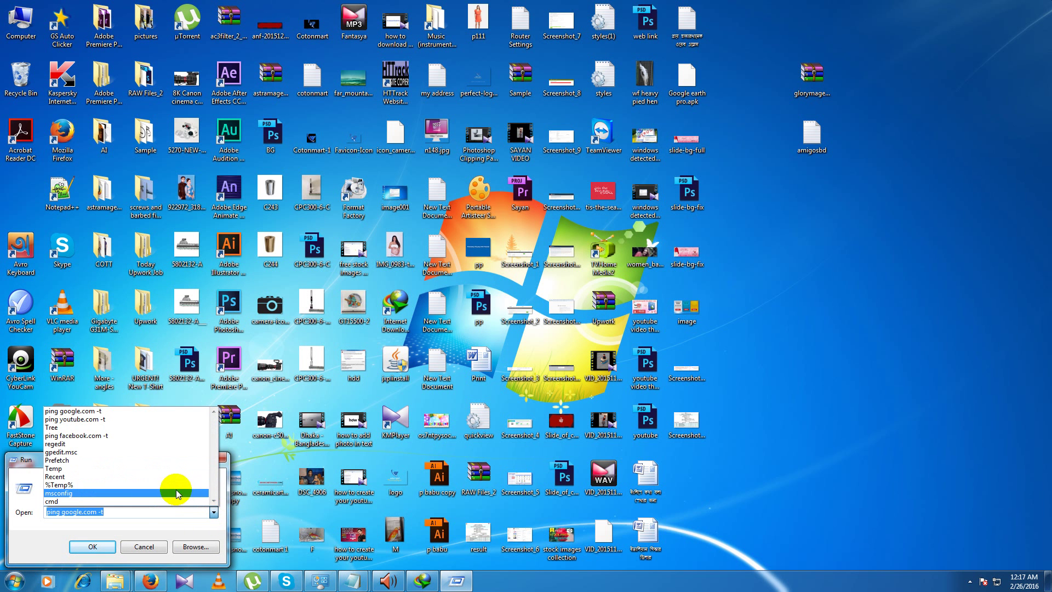
pyautogui.click(61, 430)
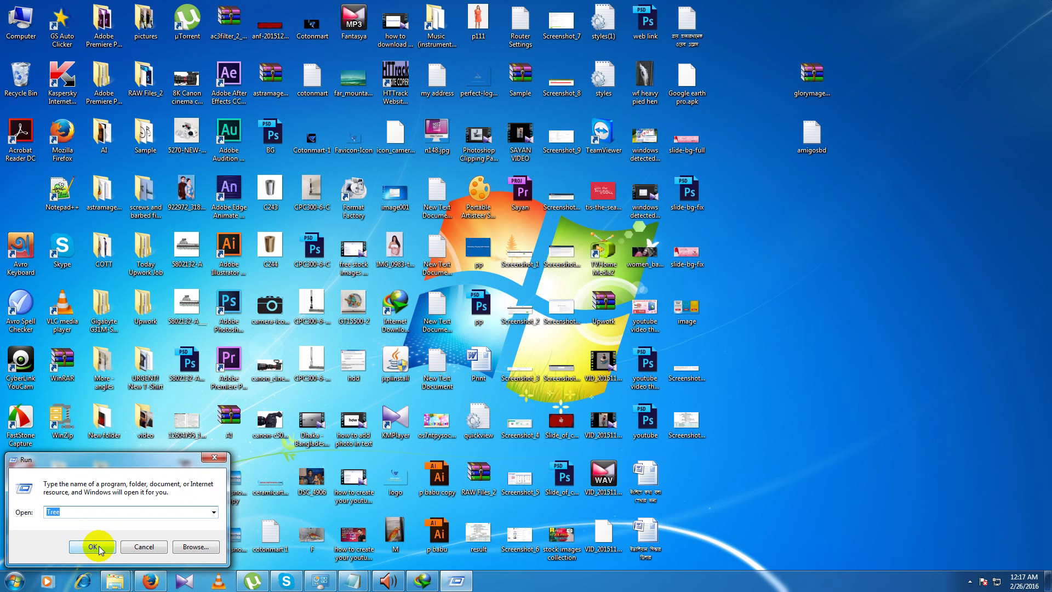
pyautogui.click(67, 511)
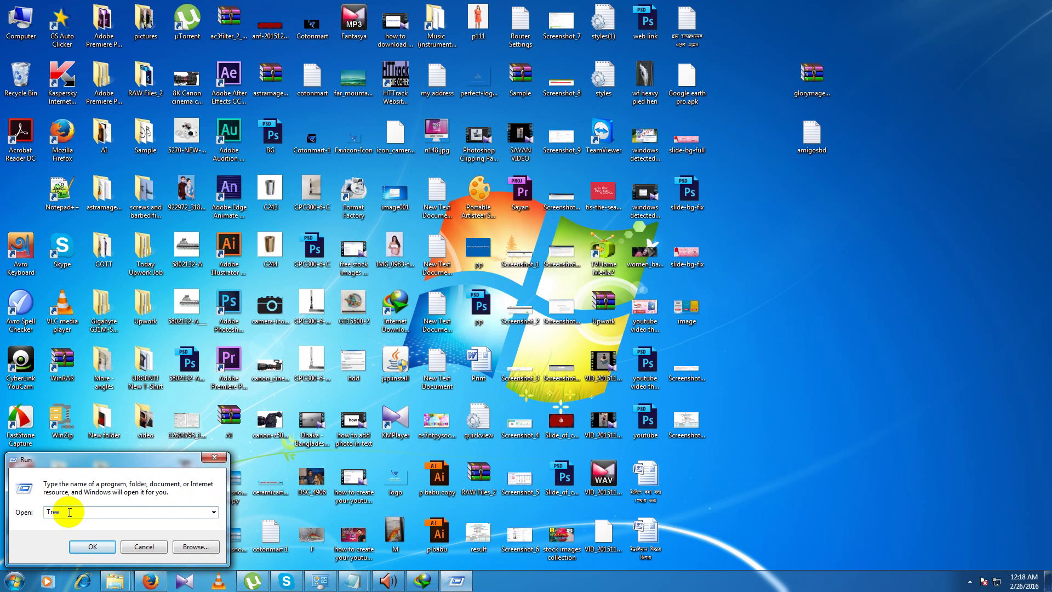
pyautogui.click(93, 547)
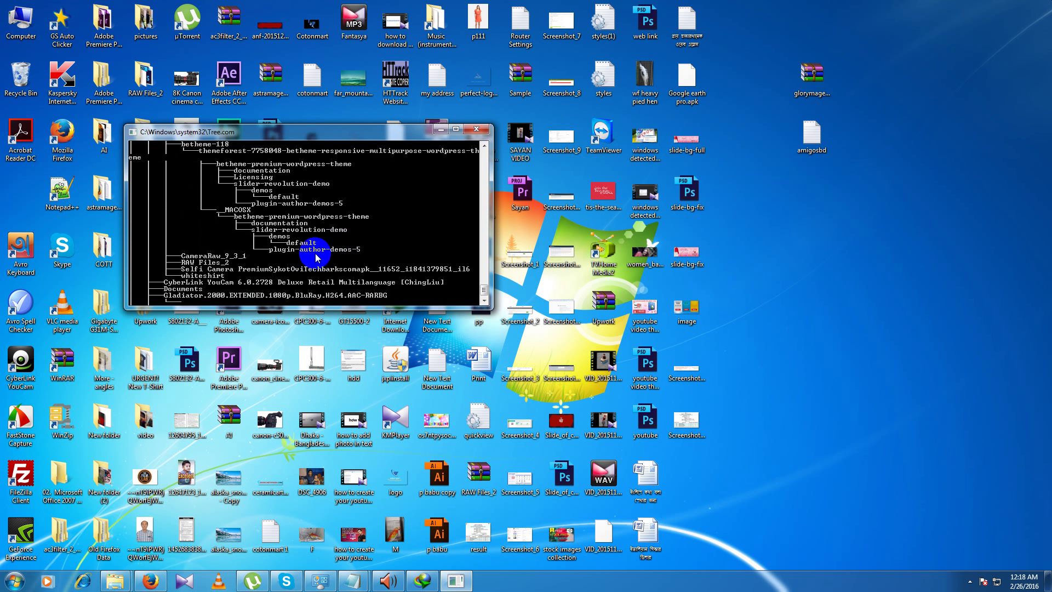
# Step: Execute the Tree command a second time through the Run dialog
pyautogui.click(14, 582)
pyautogui.click(157, 528)
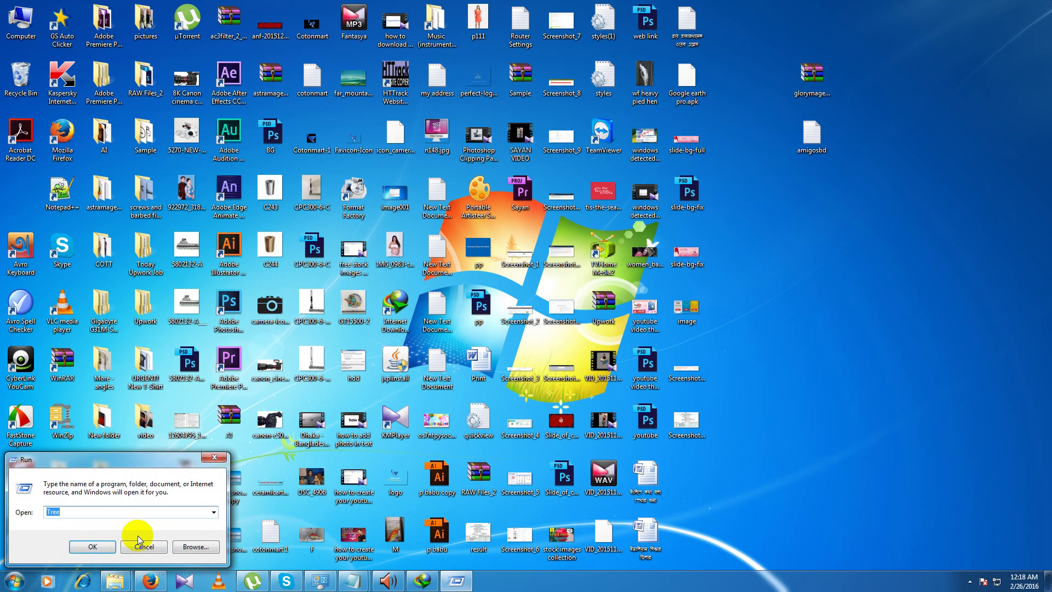
pyautogui.click(97, 547)
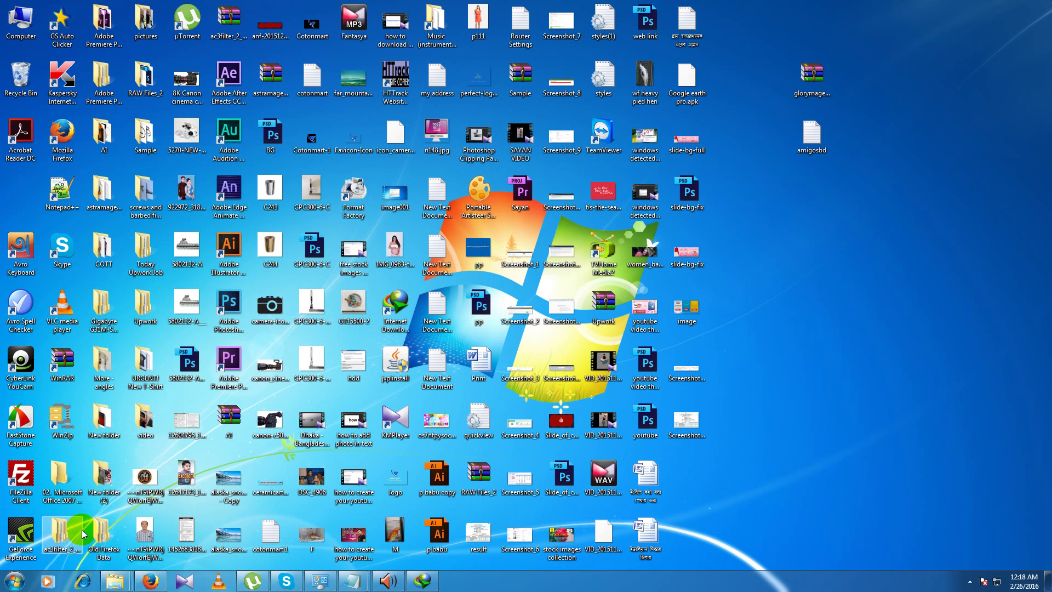
# Step: Open the Windows Temp folder by running Temp from the Run dialog's history
pyautogui.click(15, 585)
pyautogui.click(159, 528)
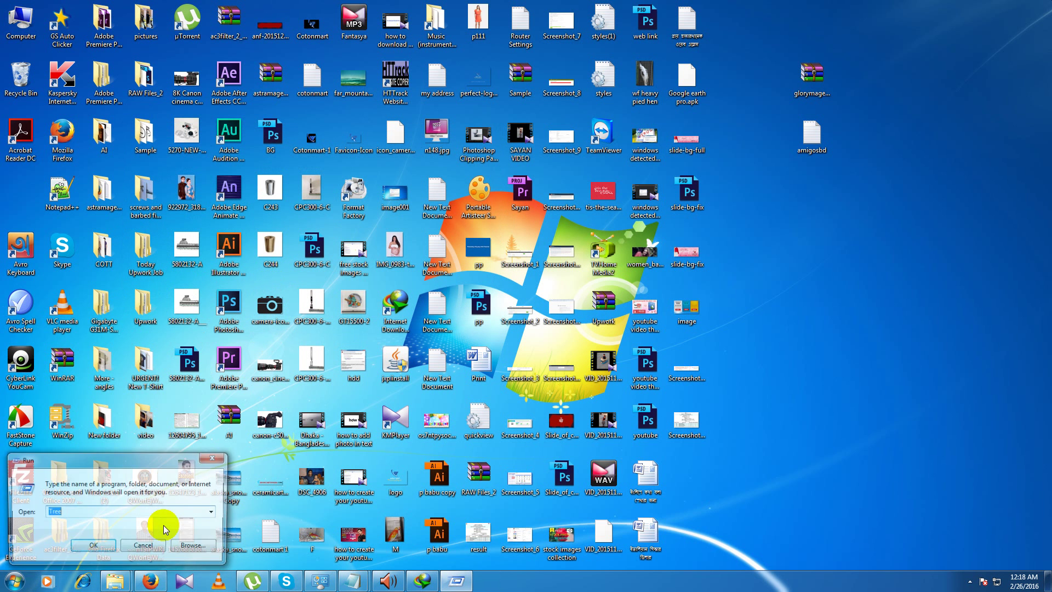
pyautogui.click(214, 512)
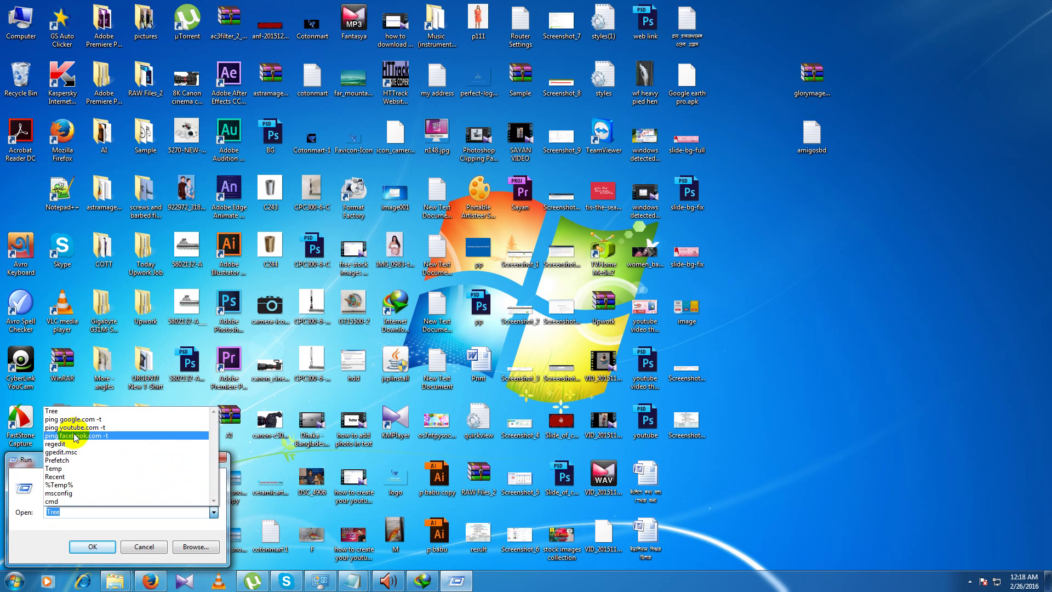
pyautogui.click(67, 469)
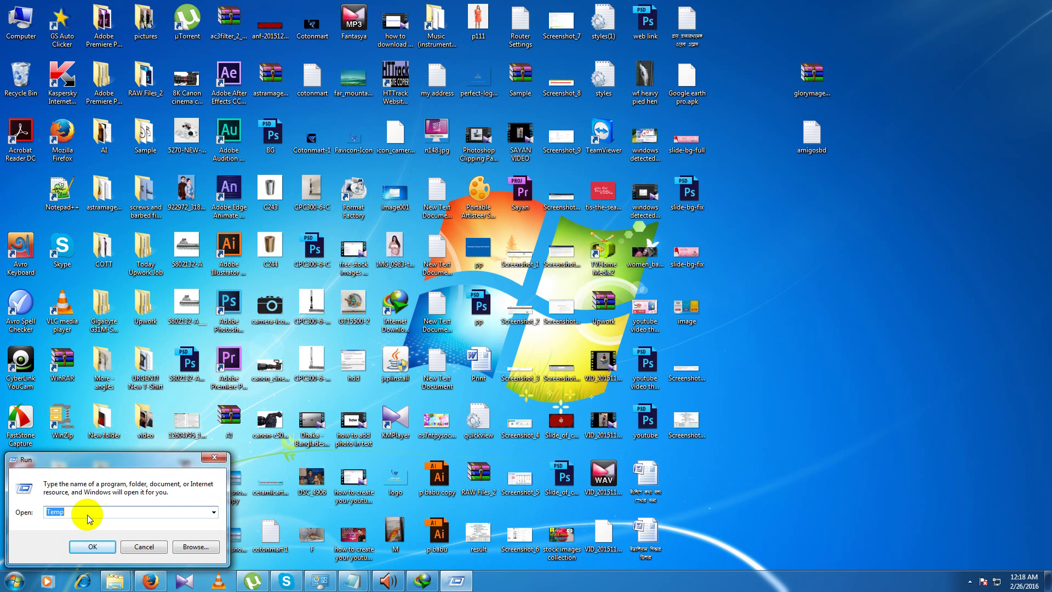
pyautogui.click(92, 547)
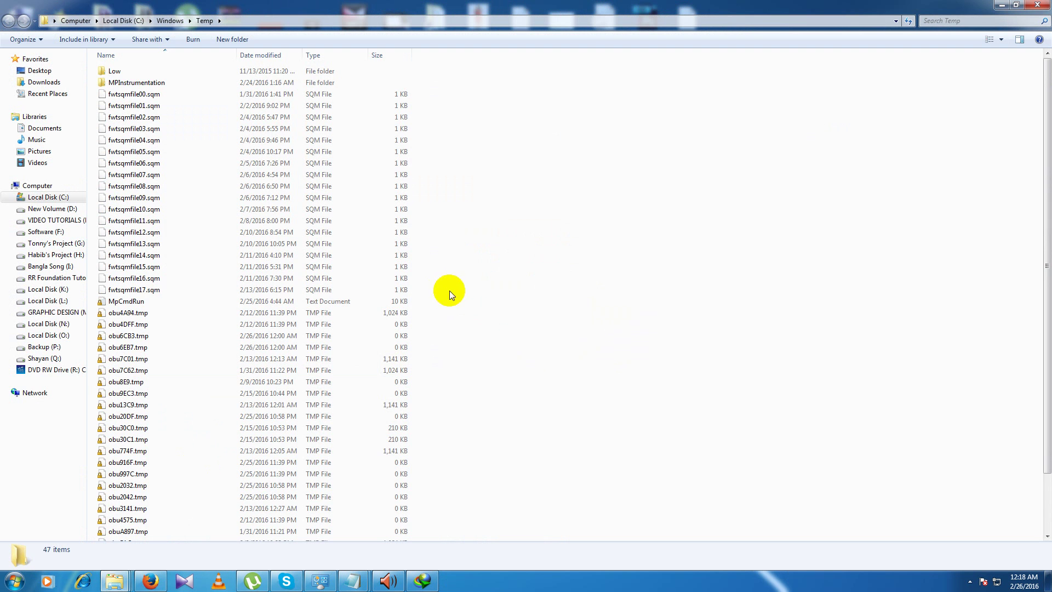
# Step: Delete all files and folders in the Windows Temp folder to the Recycle Bin
pyautogui.moveTo(1039, 159); pyautogui.dragTo(1039, 82)
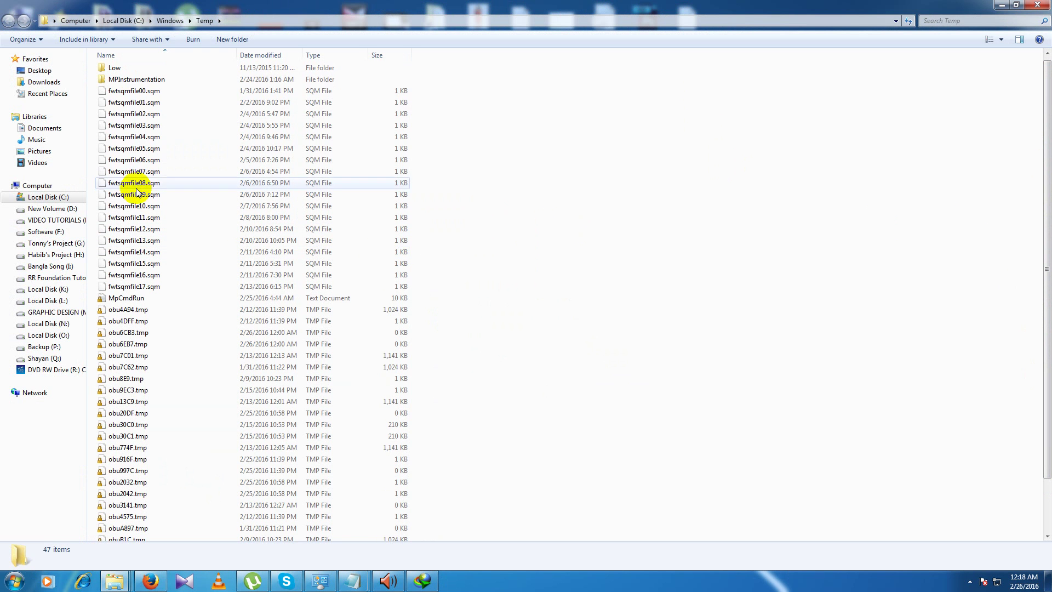
pyautogui.click(127, 94)
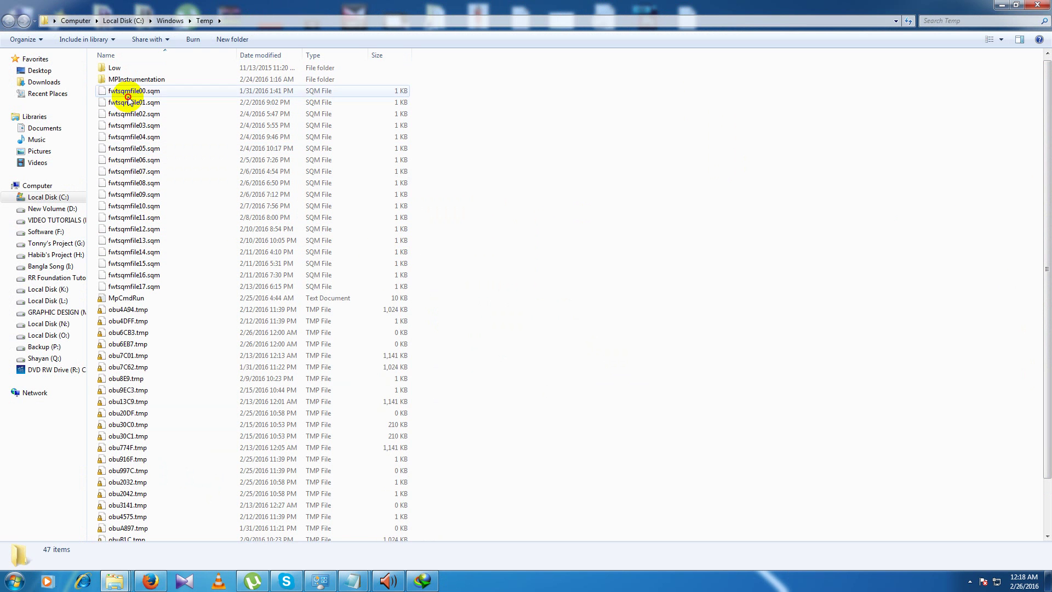
pyautogui.click(147, 148)
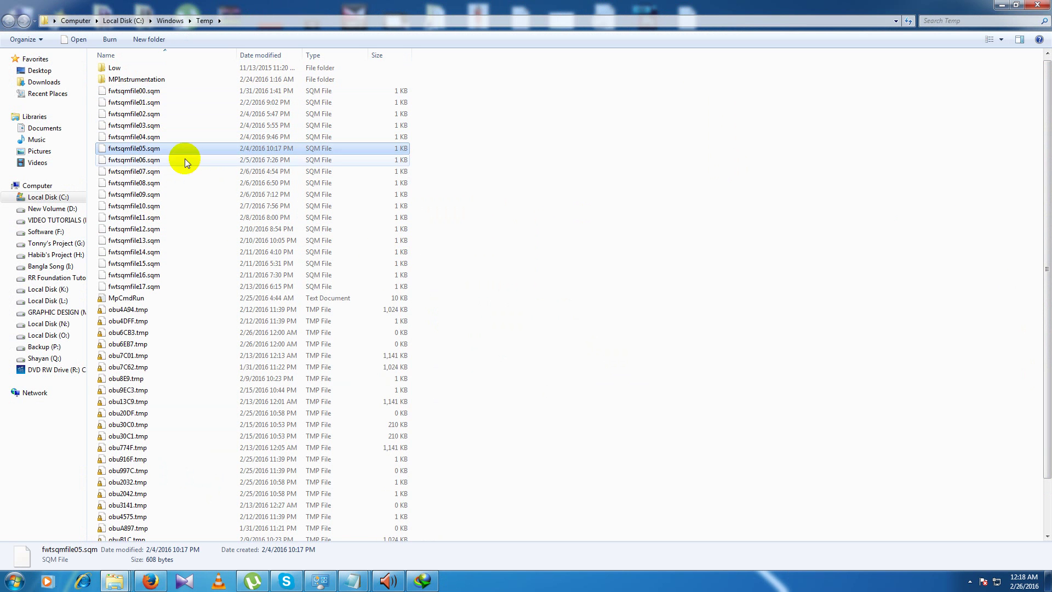
pyautogui.click(124, 160)
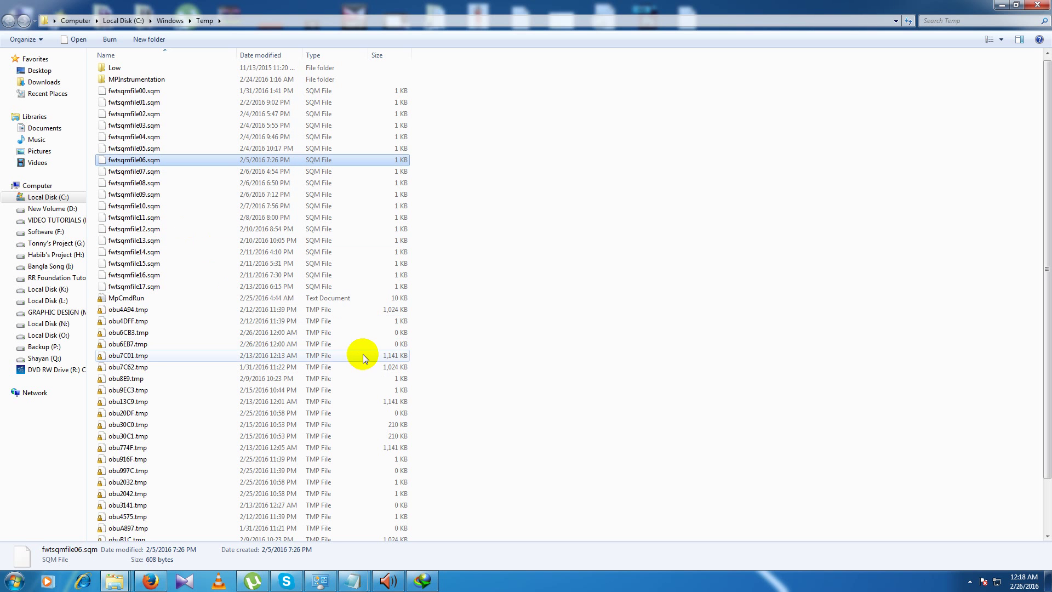
pyautogui.hotkey('ctrl', 'a')
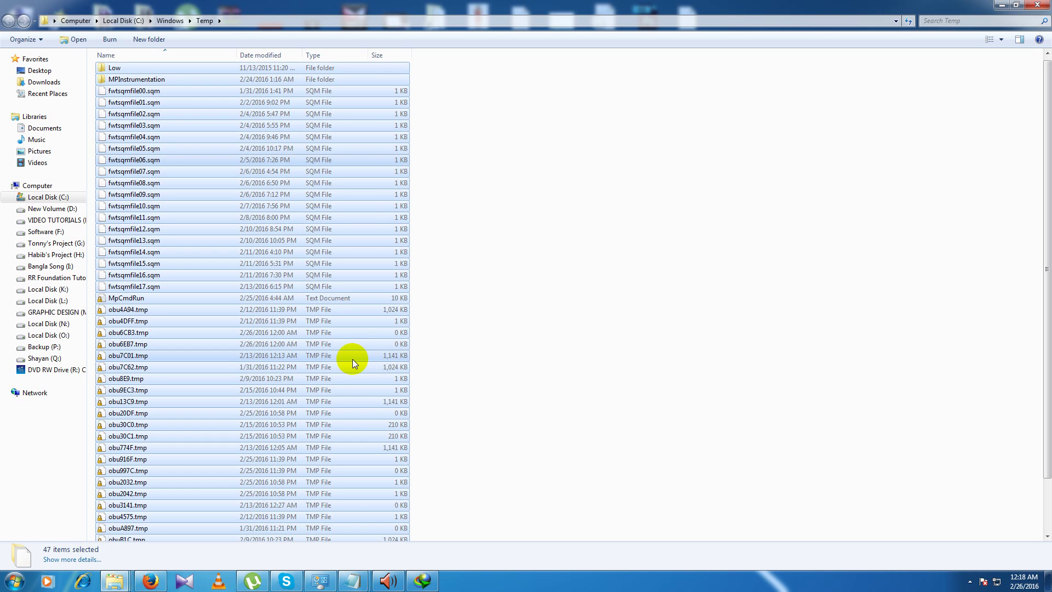
pyautogui.press('Delete')
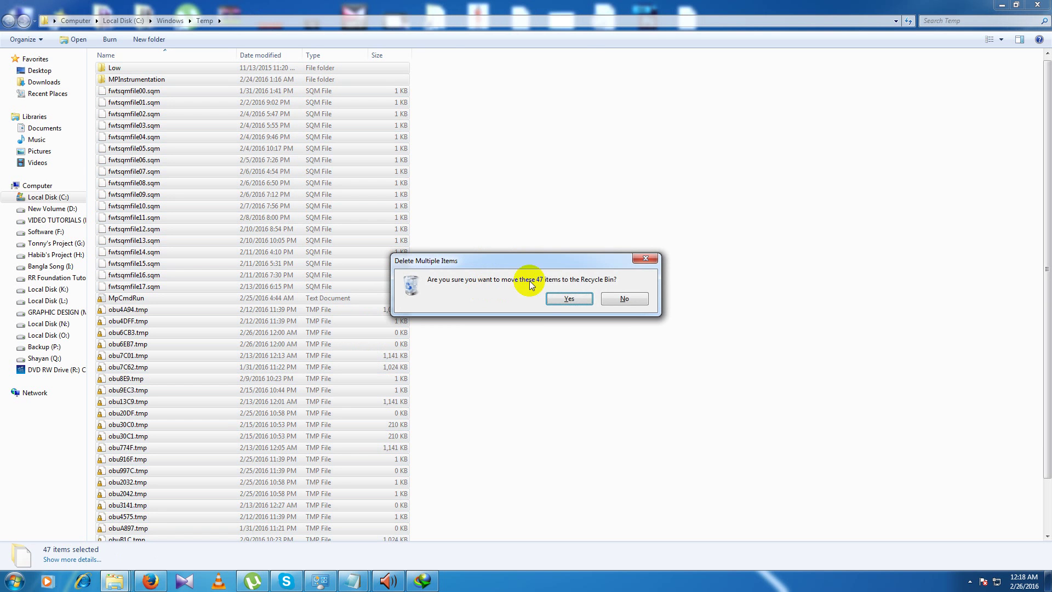
pyautogui.click(568, 298)
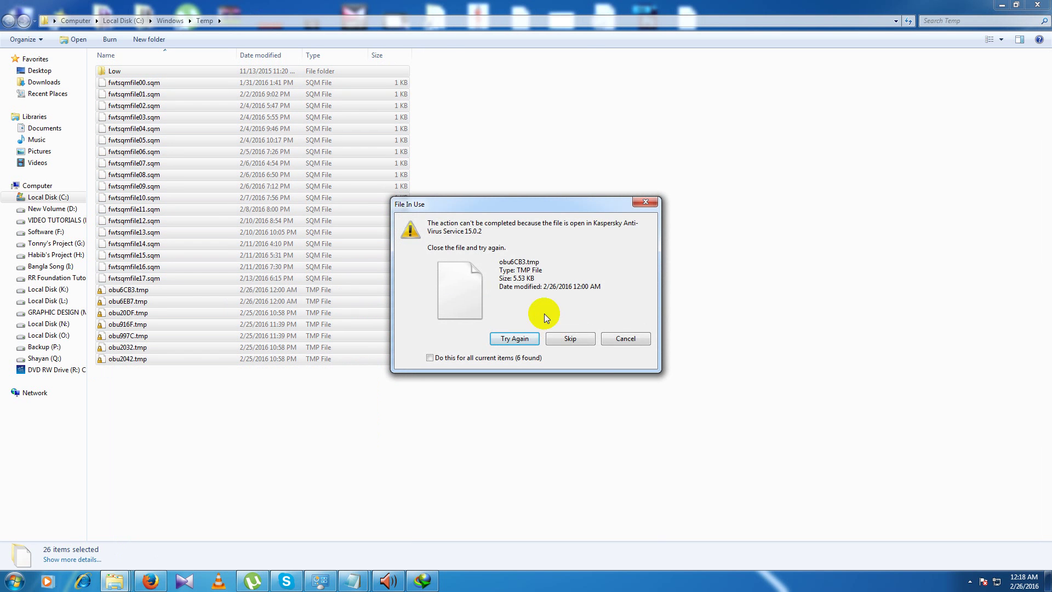
# Step: Skip the in-use TMP files and the Low folder while deleting the Windows Temp contents
pyautogui.moveTo(515, 201); pyautogui.dragTo(487, 226)
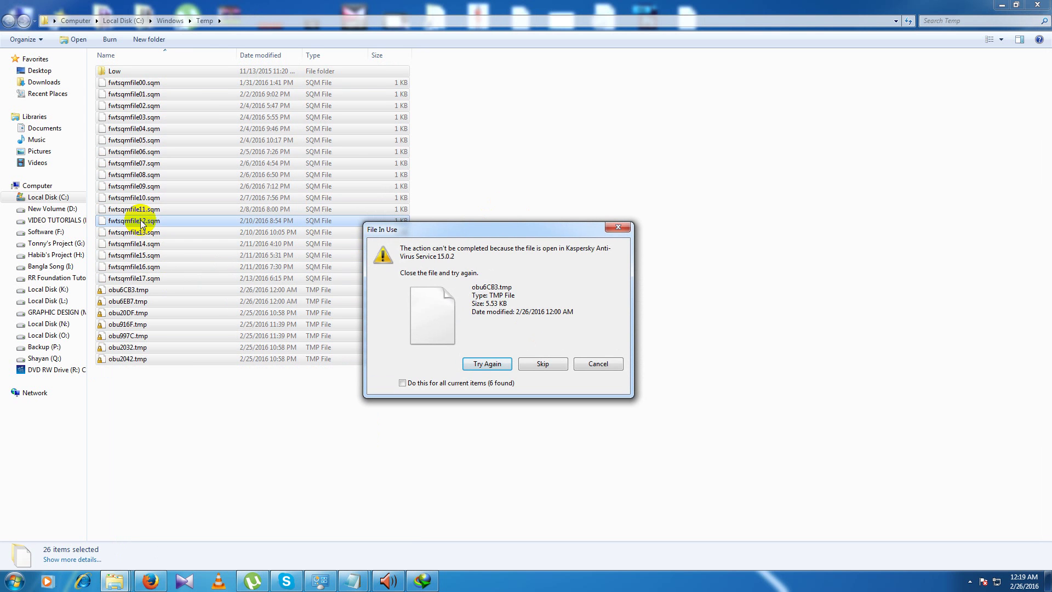
pyautogui.moveTo(505, 228); pyautogui.dragTo(542, 213)
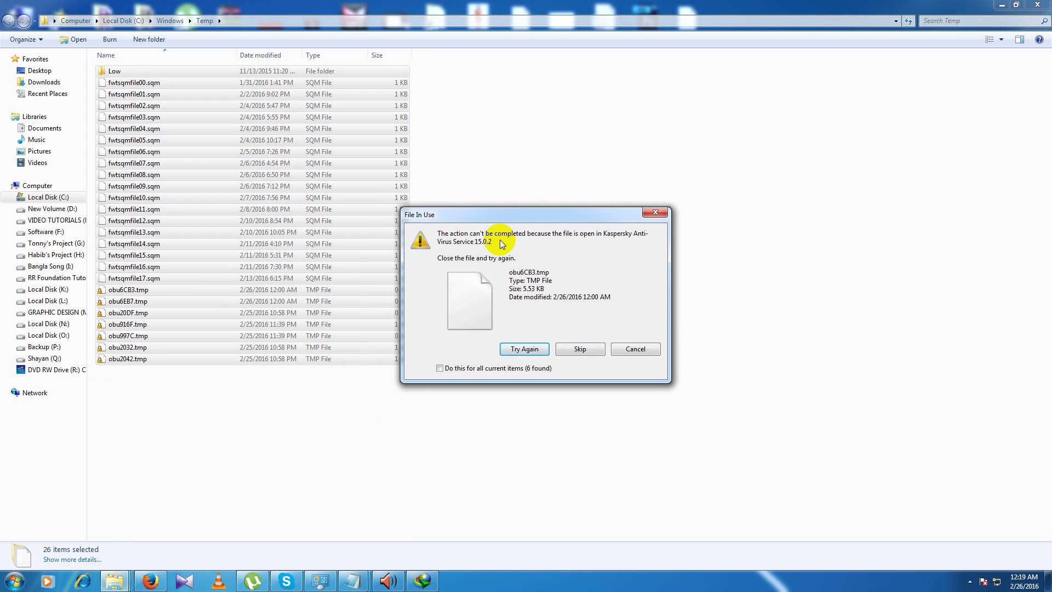
pyautogui.click(582, 352)
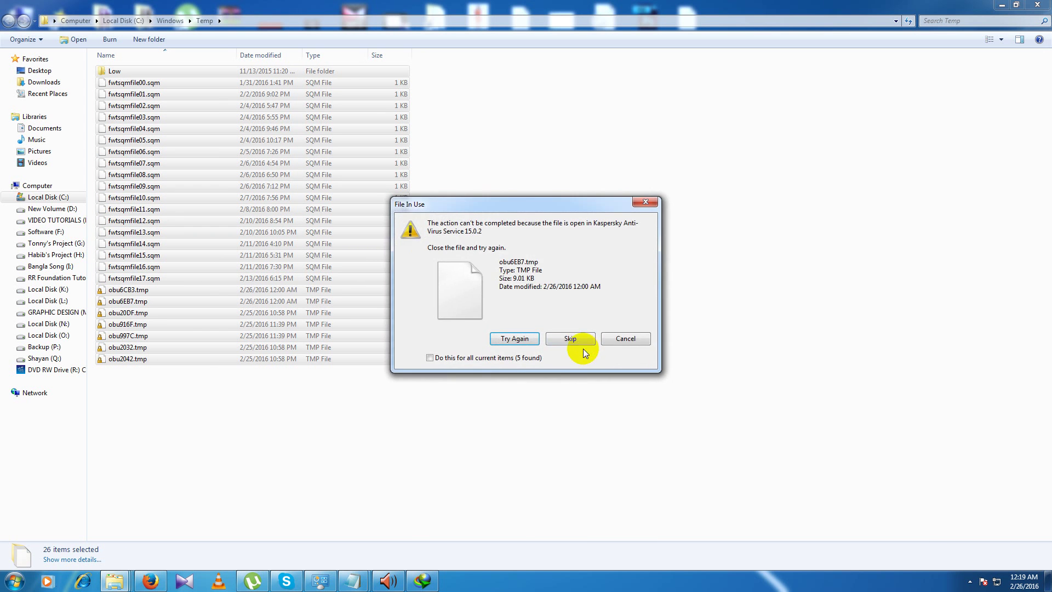
pyautogui.click(575, 337)
pyautogui.click(574, 337)
pyautogui.click(574, 338)
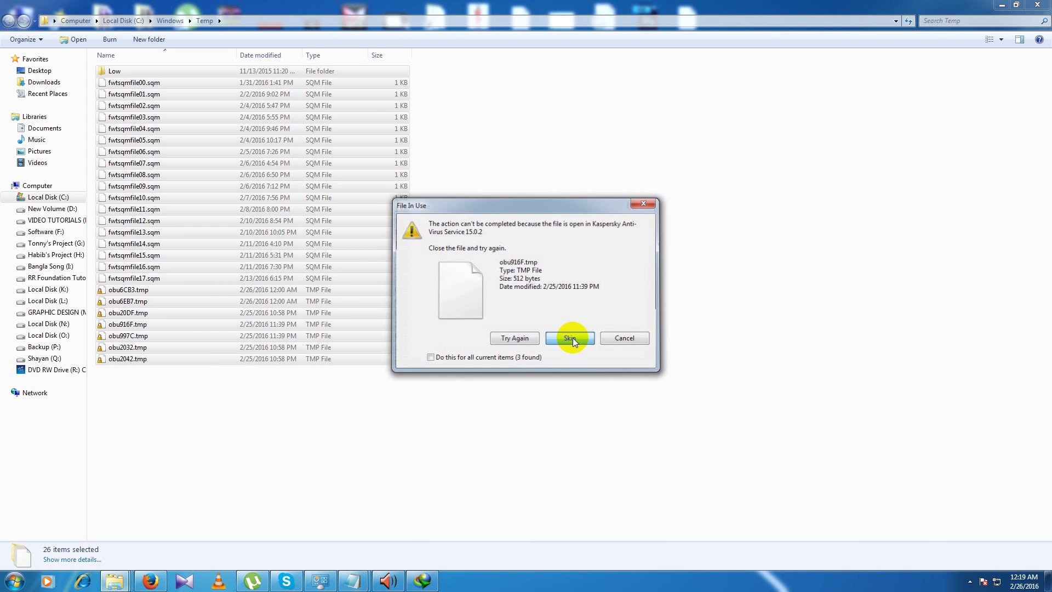
pyautogui.click(573, 339)
pyautogui.click(574, 339)
pyautogui.click(573, 338)
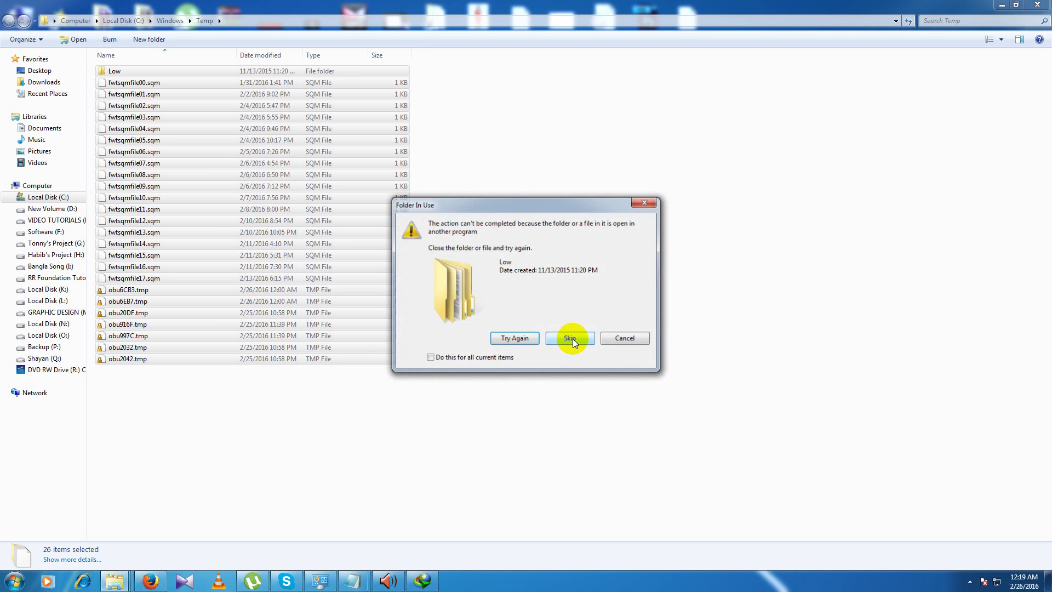
pyautogui.click(573, 339)
pyautogui.click(573, 339)
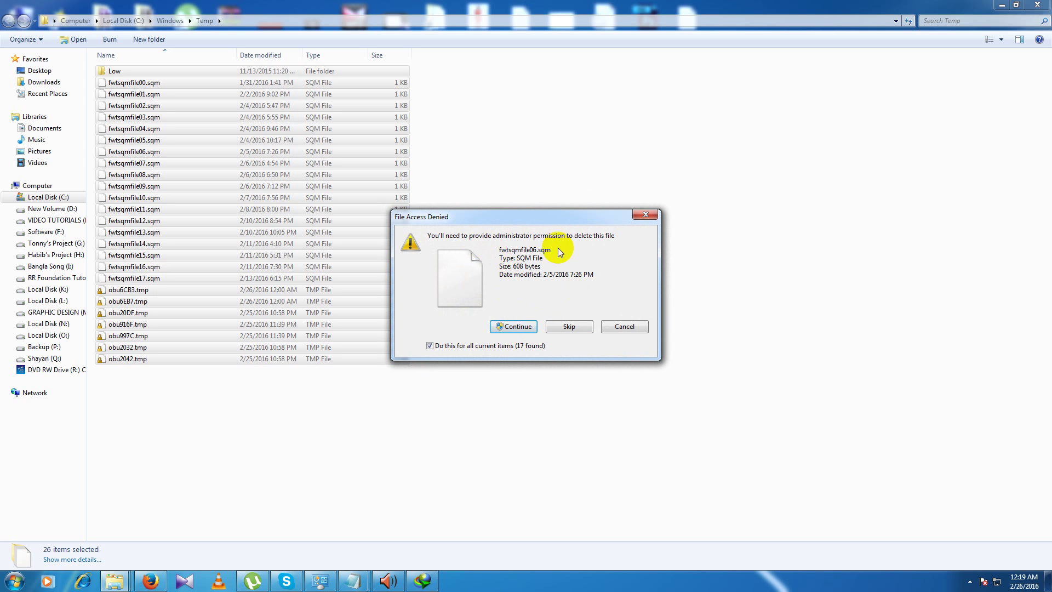
# Step: Continue with administrator permission to delete all the protected SQM files, and close the Windows Temp folder
pyautogui.click(518, 328)
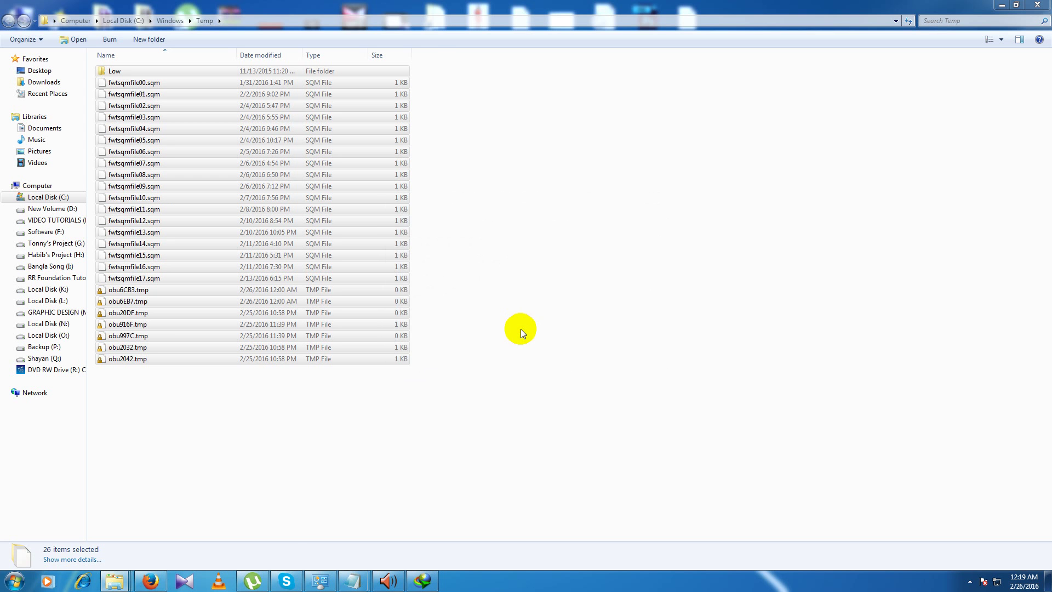
pyautogui.click(521, 332)
pyautogui.moveTo(130, 212); pyautogui.dragTo(220, 40)
pyautogui.click(364, 235)
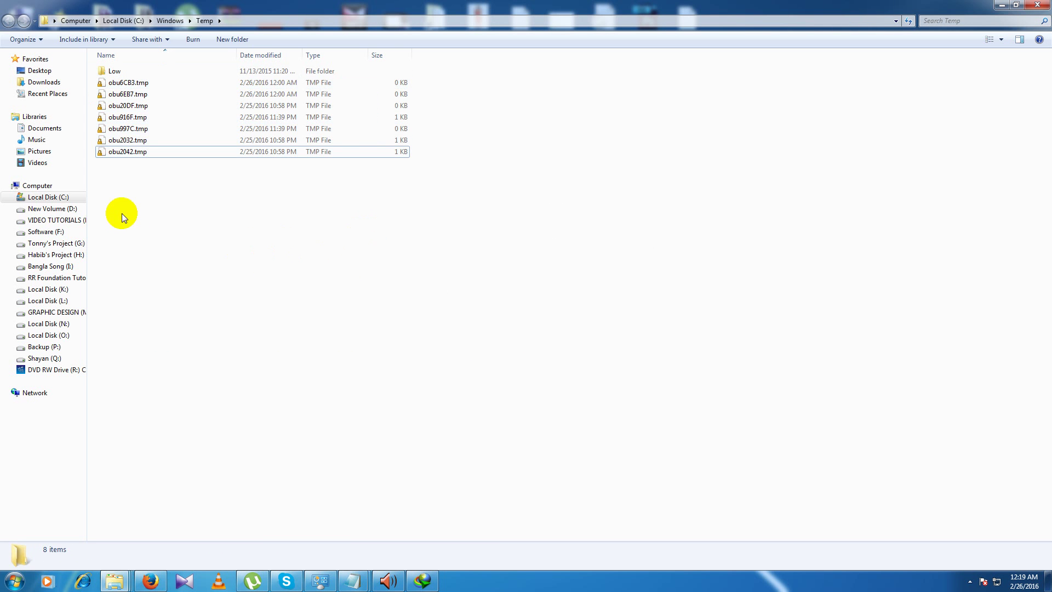
pyautogui.moveTo(118, 213); pyautogui.dragTo(378, 38)
pyautogui.click(472, 201)
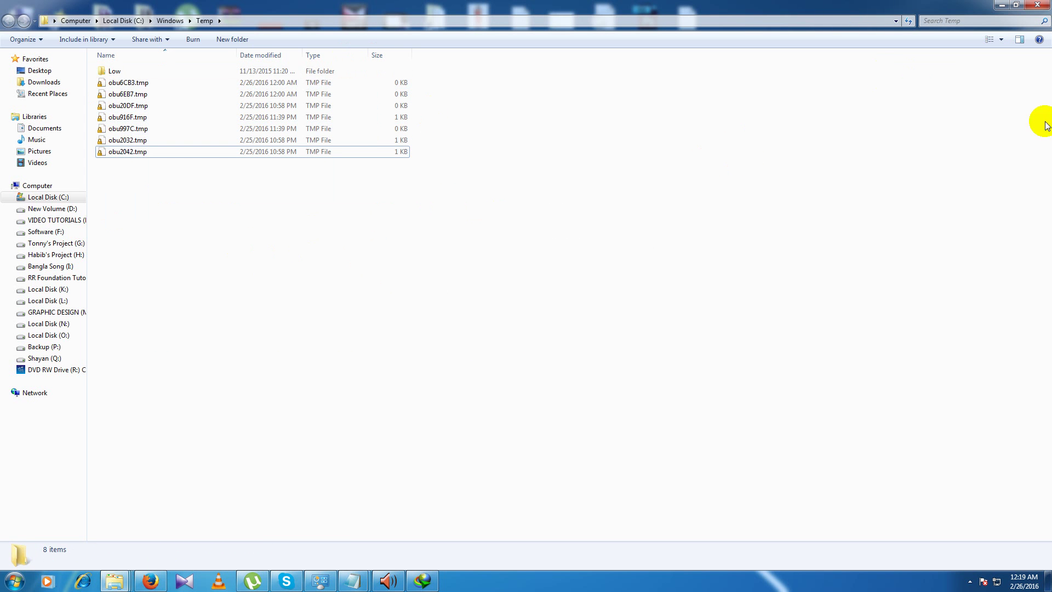
pyautogui.click(1038, 6)
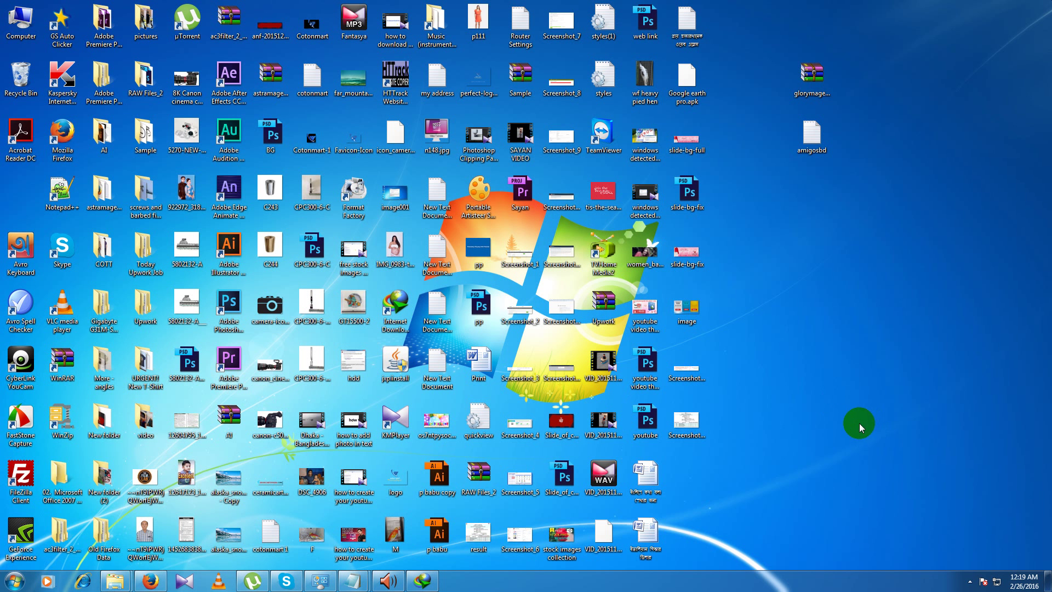
# Step: Open the user's local Temp folder by running %Temp% from the Run dialog's history
pyautogui.press('super+r')
pyautogui.click(214, 512)
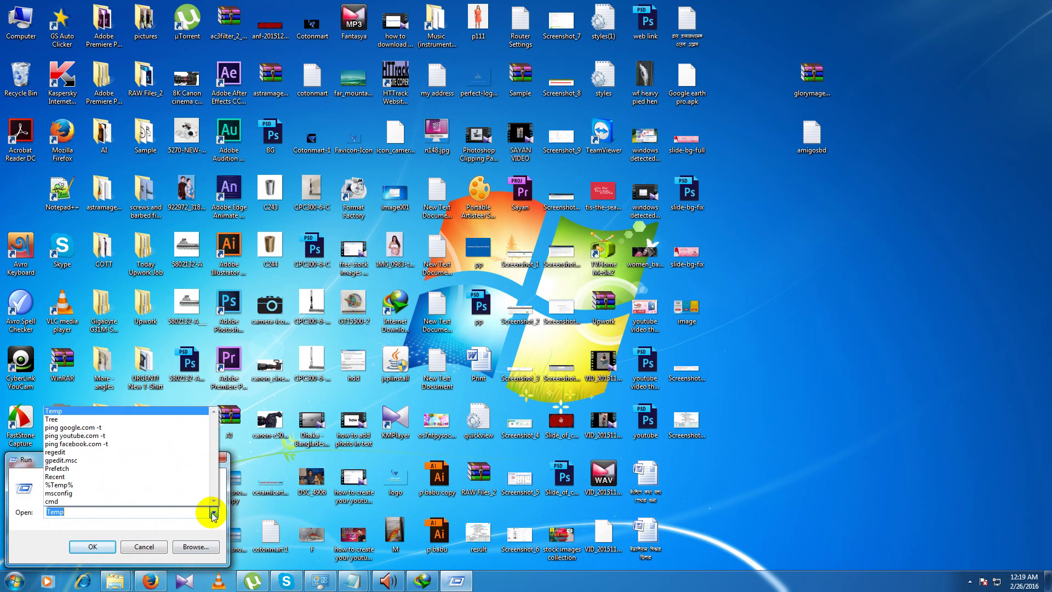
pyautogui.click(76, 485)
pyautogui.click(93, 546)
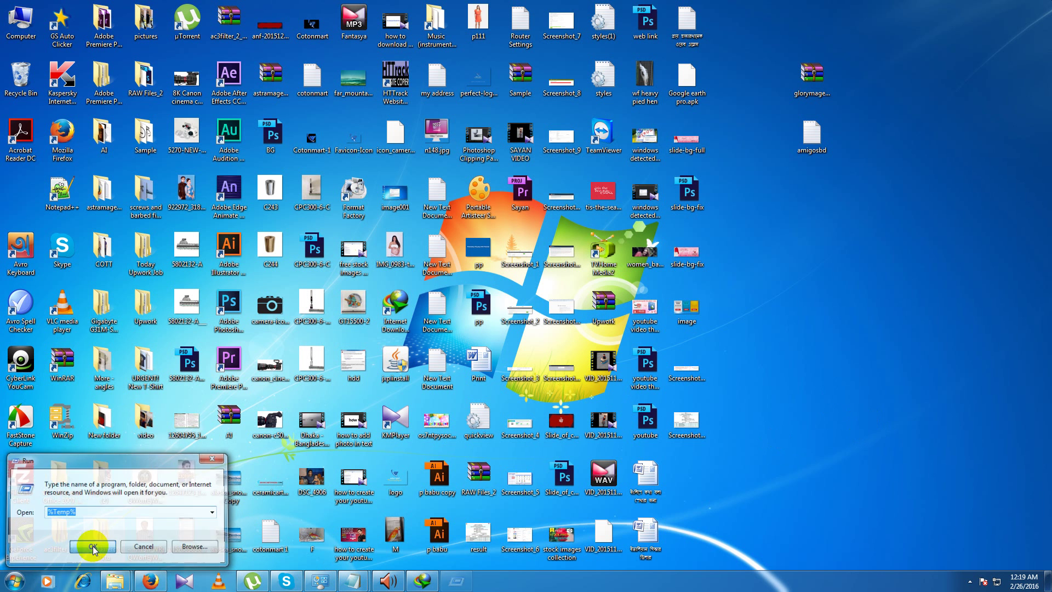
# Step: Delete all files and folders in the user's local Temp folder
pyautogui.click(406, 186)
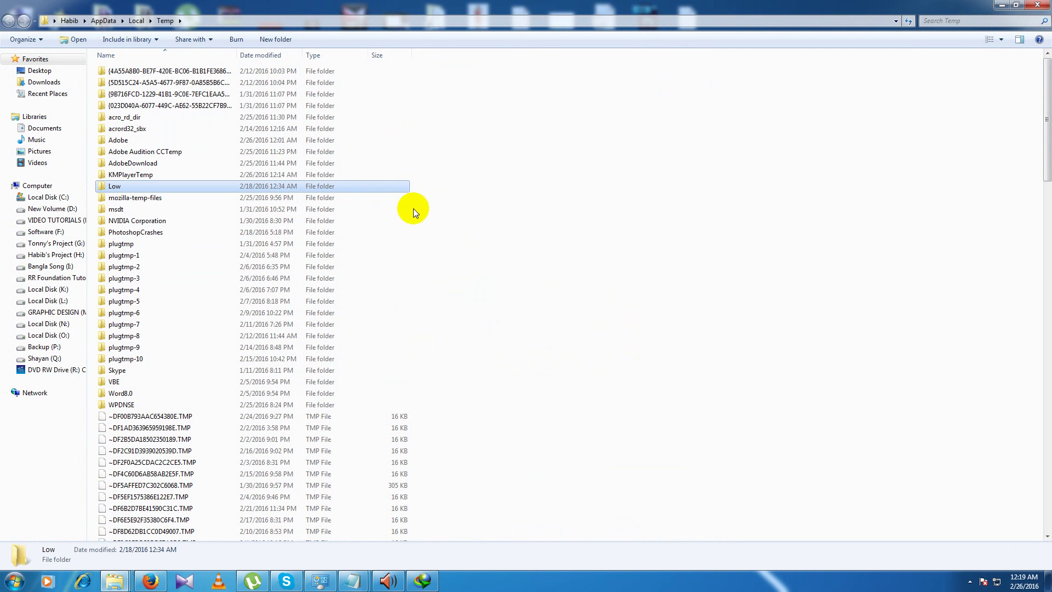
pyautogui.hotkey('ctrl', 'a')
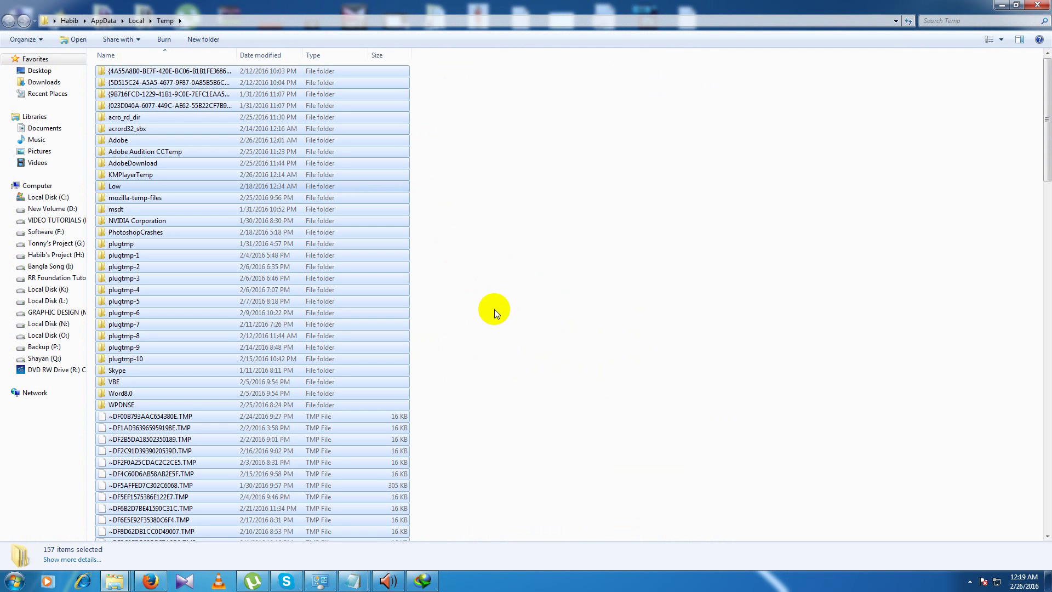
pyautogui.press('Delete')
pyautogui.click(567, 301)
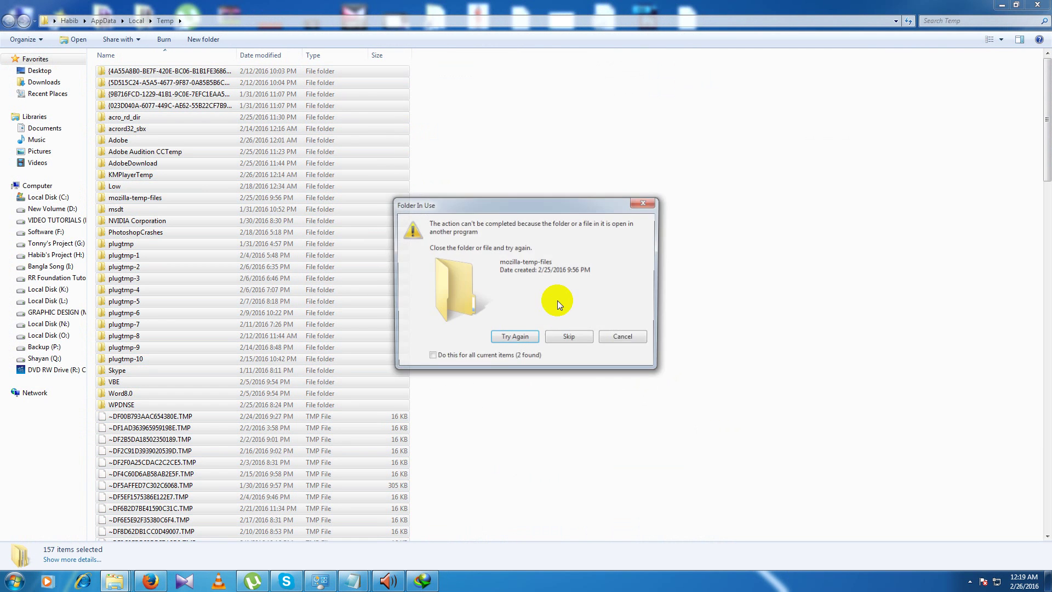
# Step: Skip every folder and file in use during the local Temp deletion, and close the folder
pyautogui.click(571, 340)
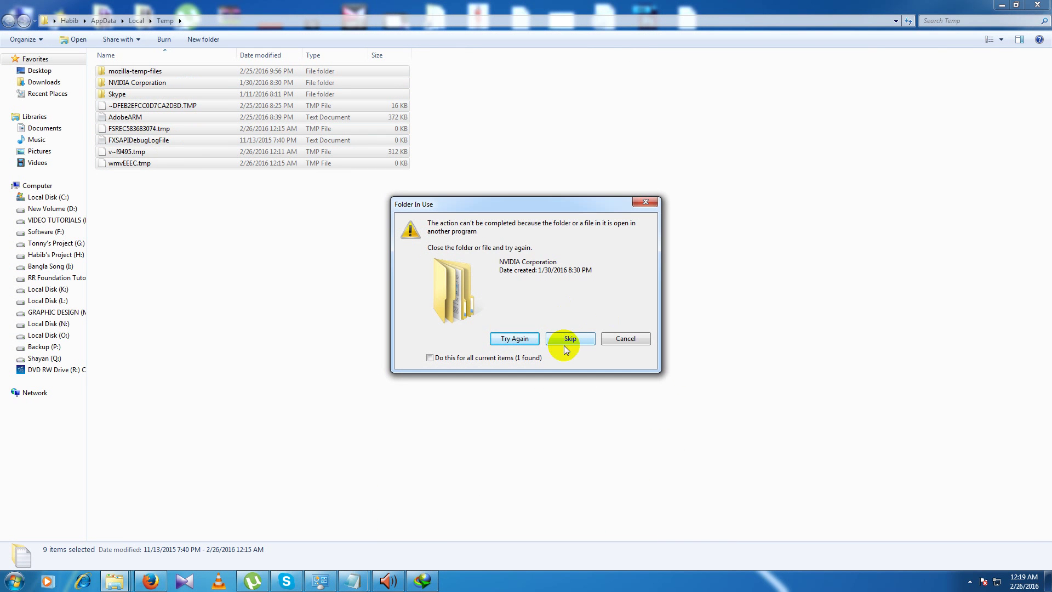
pyautogui.click(570, 337)
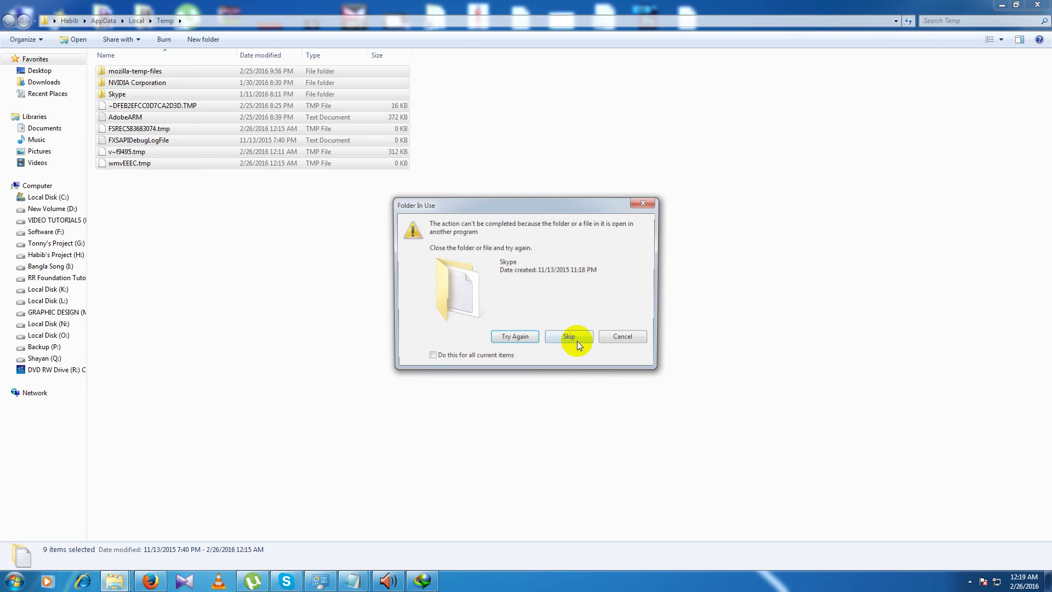
pyautogui.click(571, 339)
pyautogui.click(572, 340)
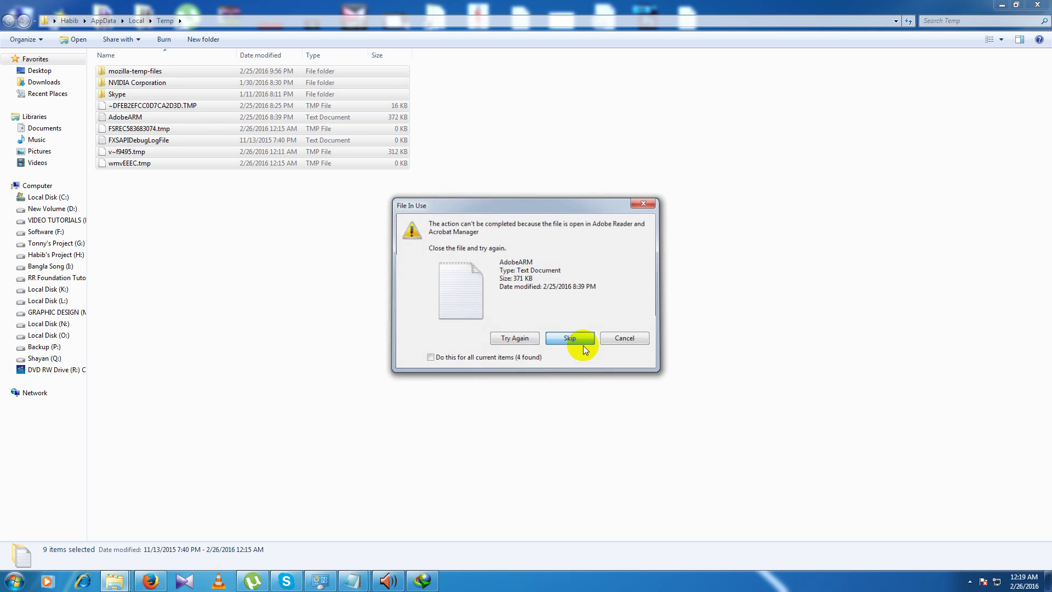
pyautogui.click(573, 340)
pyautogui.click(573, 339)
pyautogui.click(572, 338)
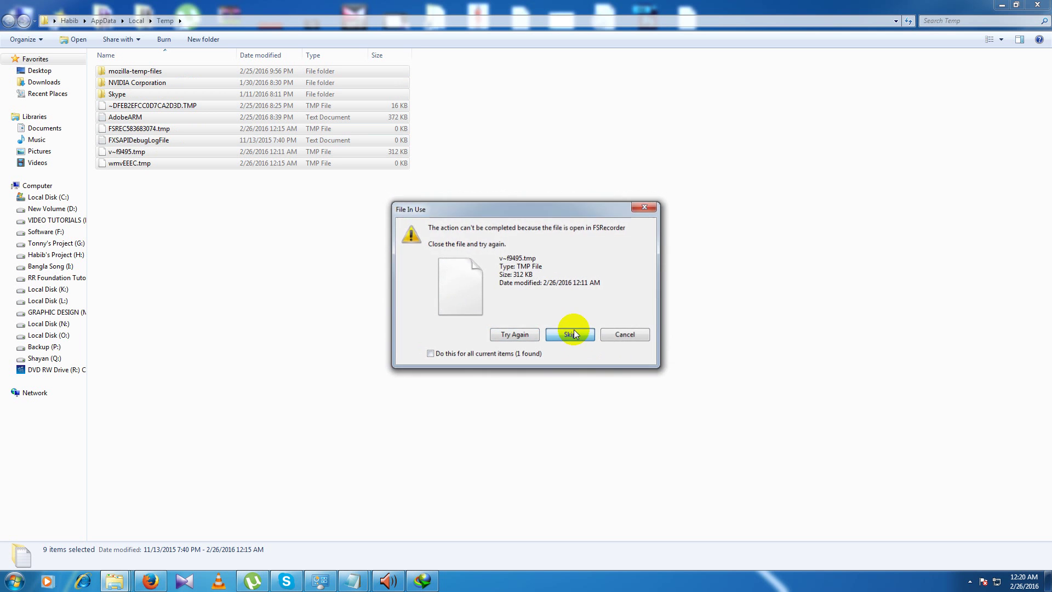
pyautogui.click(573, 336)
pyautogui.click(575, 338)
pyautogui.click(573, 333)
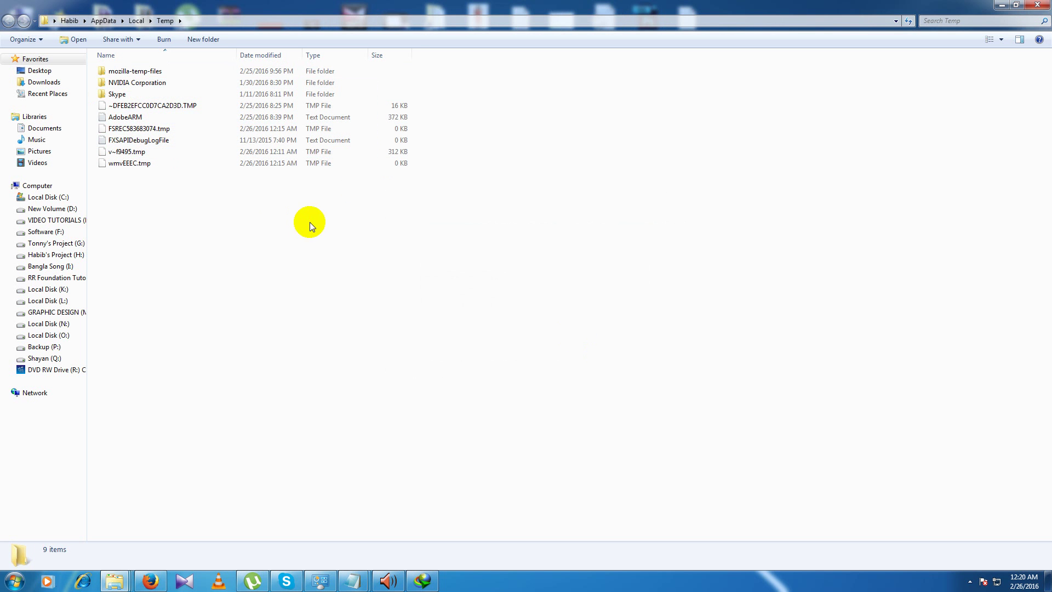
pyautogui.click(1037, 5)
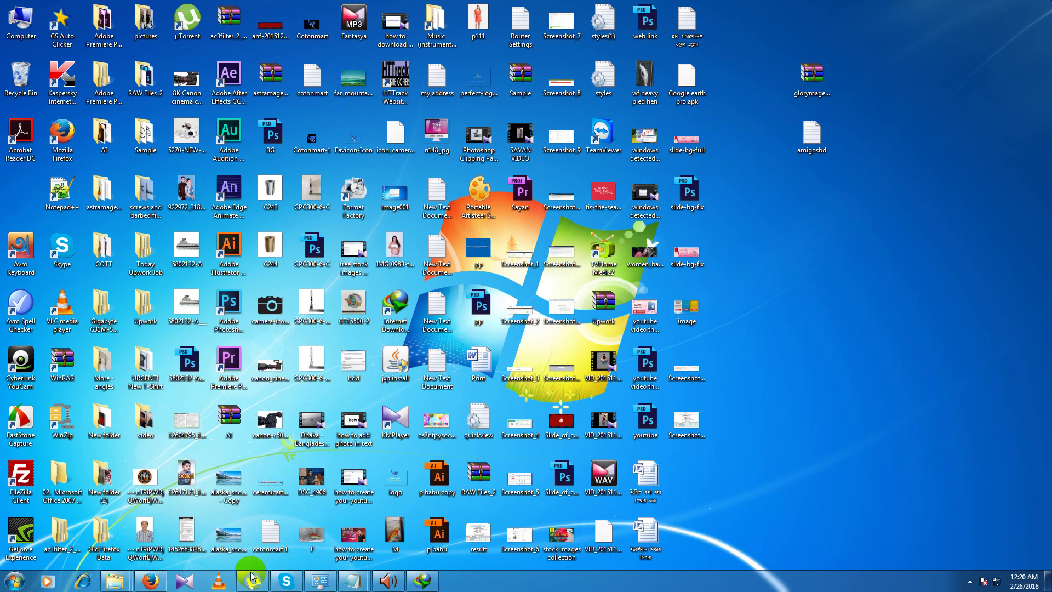
# Step: Run Prefetch from the Run dialog's history and continue past the permission prompt to open the folder
pyautogui.press('super+r')
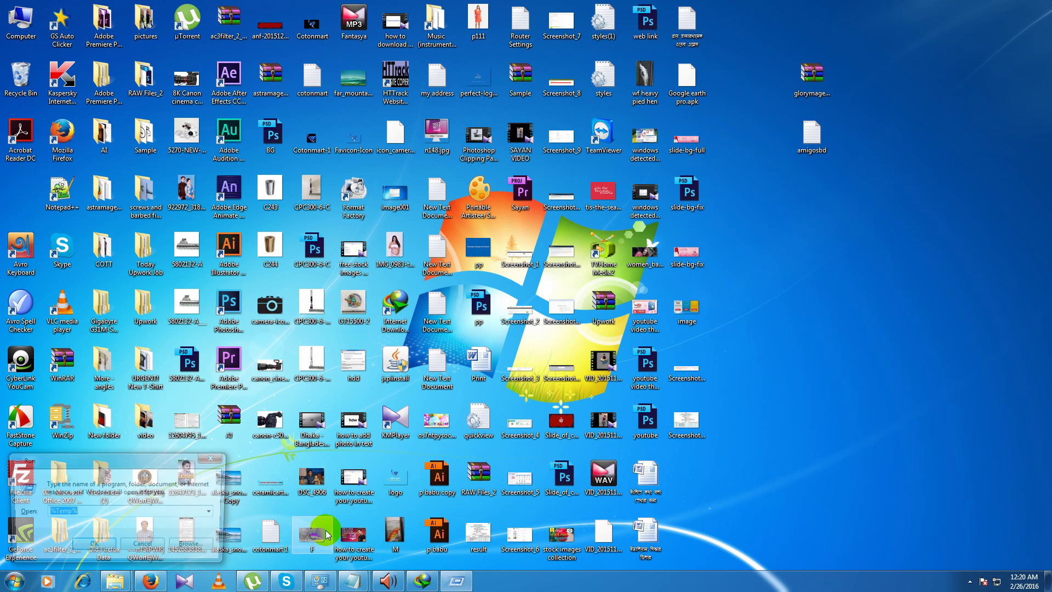
pyautogui.click(213, 511)
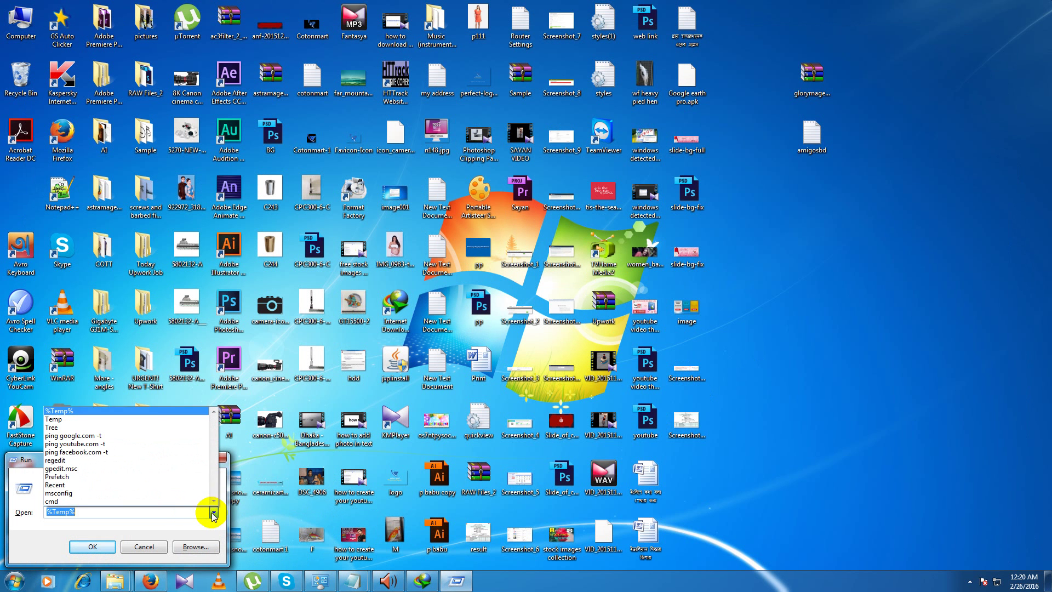
pyautogui.click(71, 477)
pyautogui.click(94, 546)
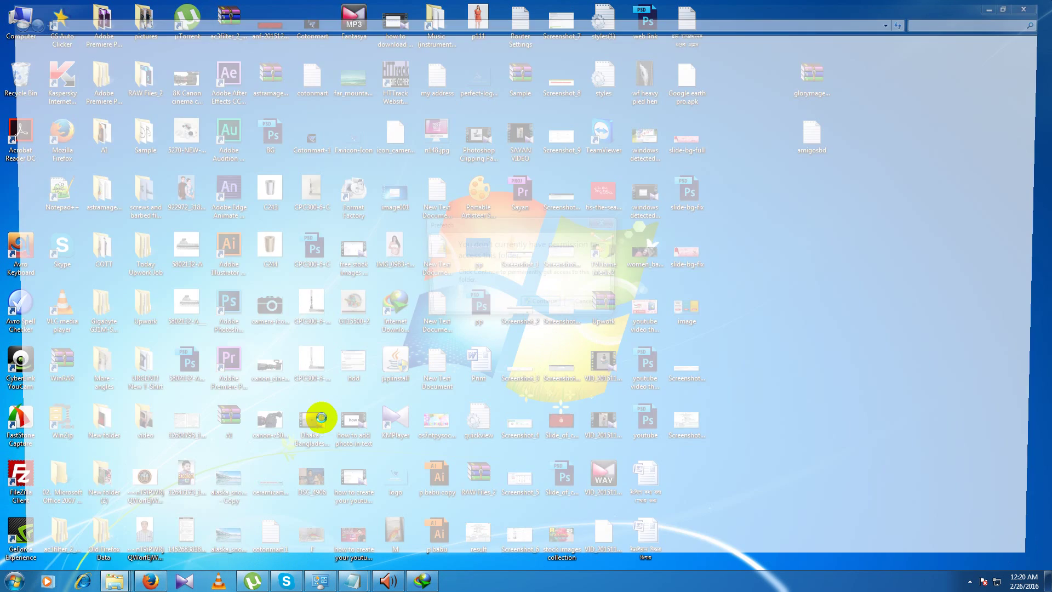
pyautogui.click(541, 305)
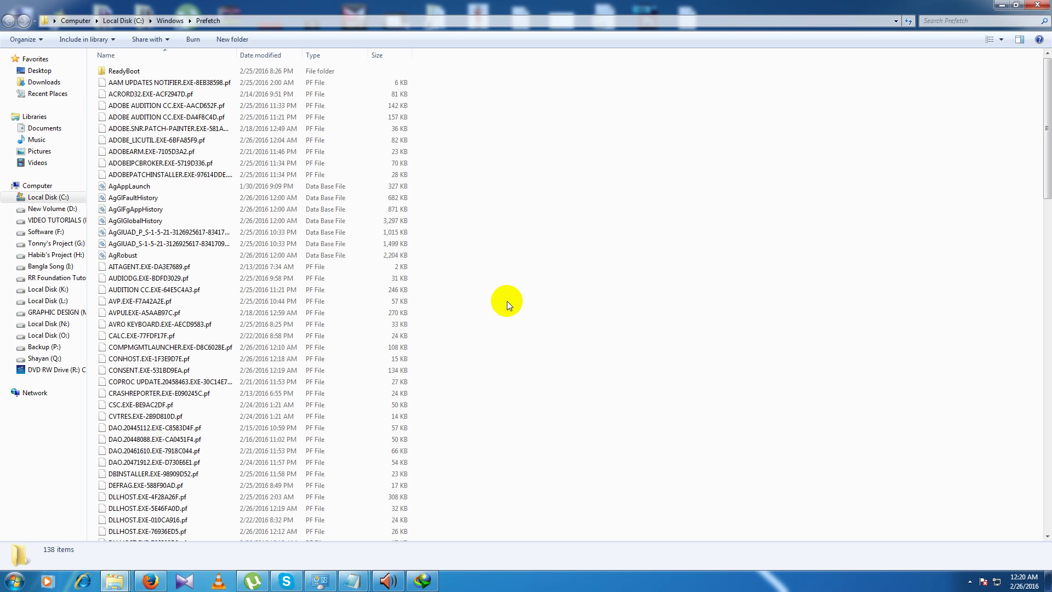
# Step: Move all items in the Prefetch folder to the Recycle Bin and close the folder
pyautogui.hotkey('ctrl', 'a')
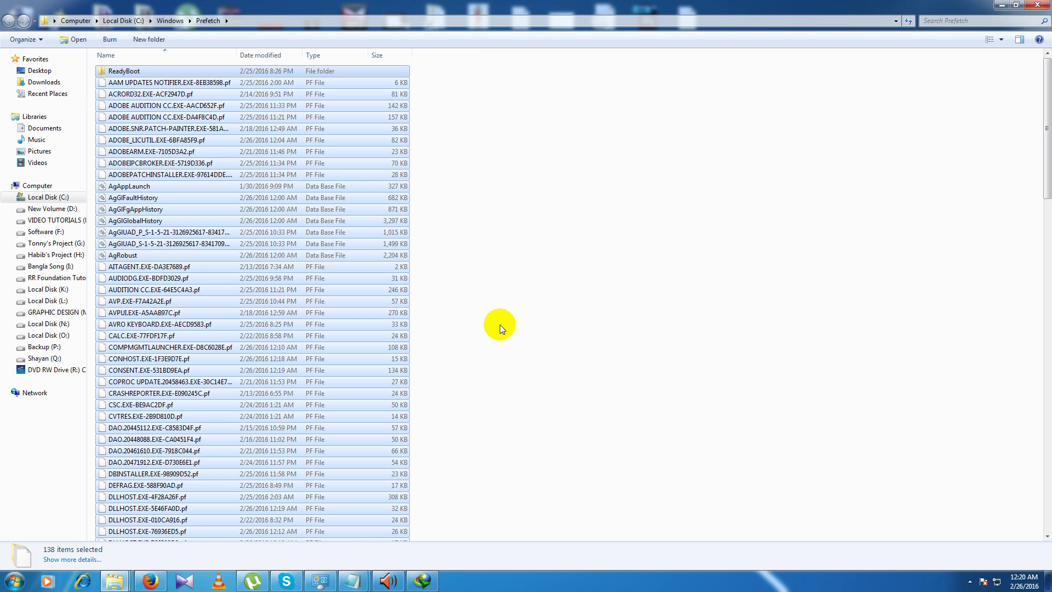
pyautogui.press('Delete')
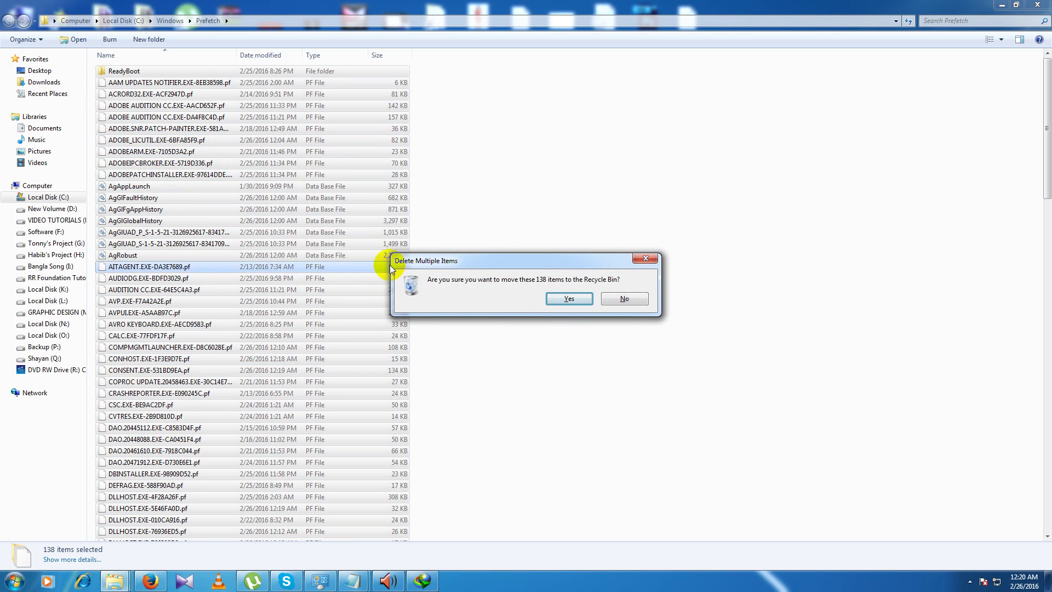
pyautogui.click(570, 298)
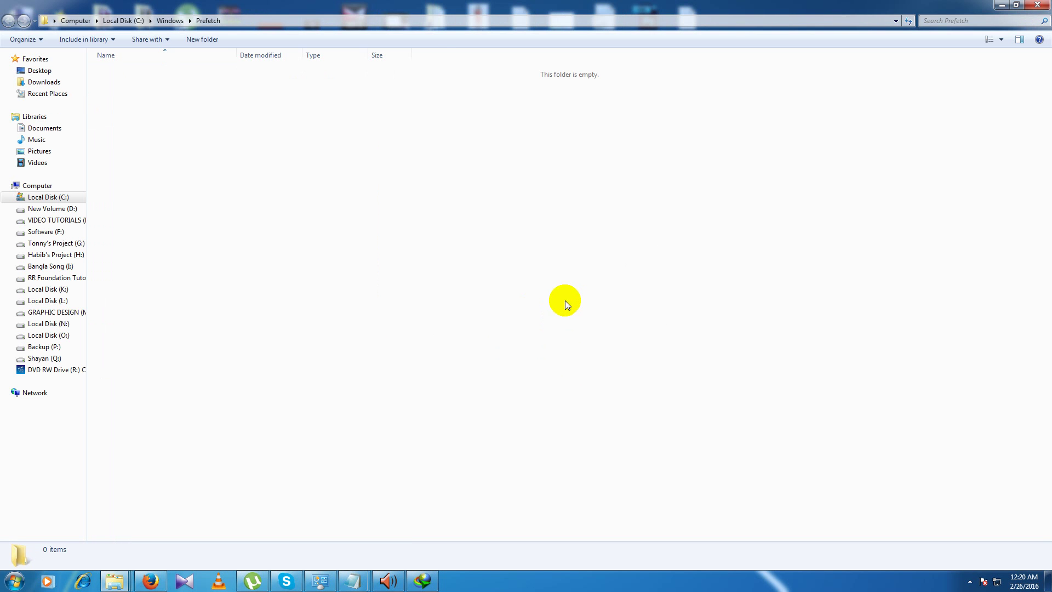
pyautogui.click(1037, 4)
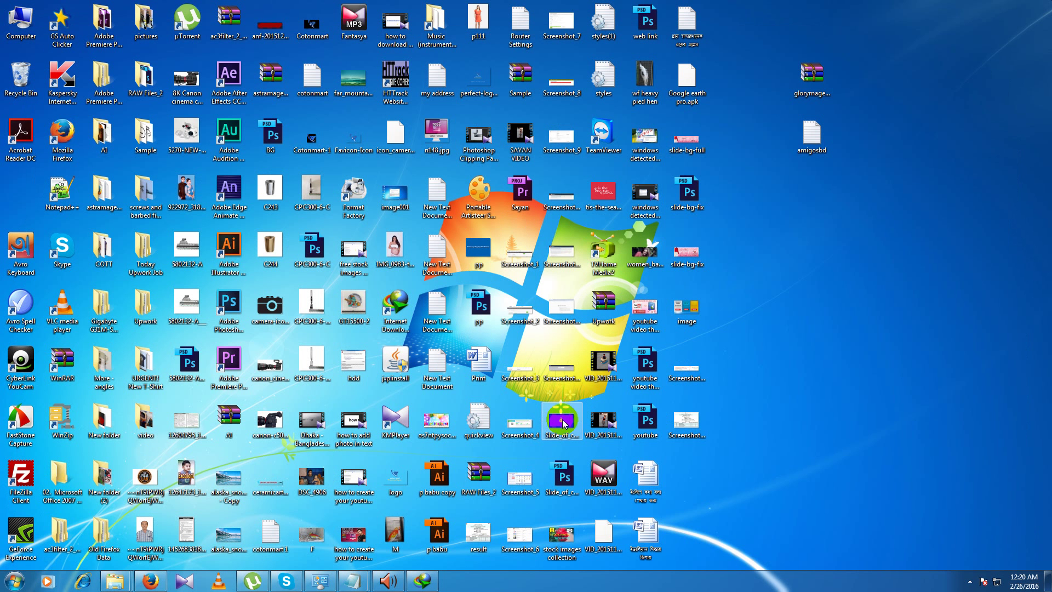
# Step: Open the Recent folder by running Recent from the Run dialog's history
pyautogui.press('super+r')
pyautogui.click(214, 512)
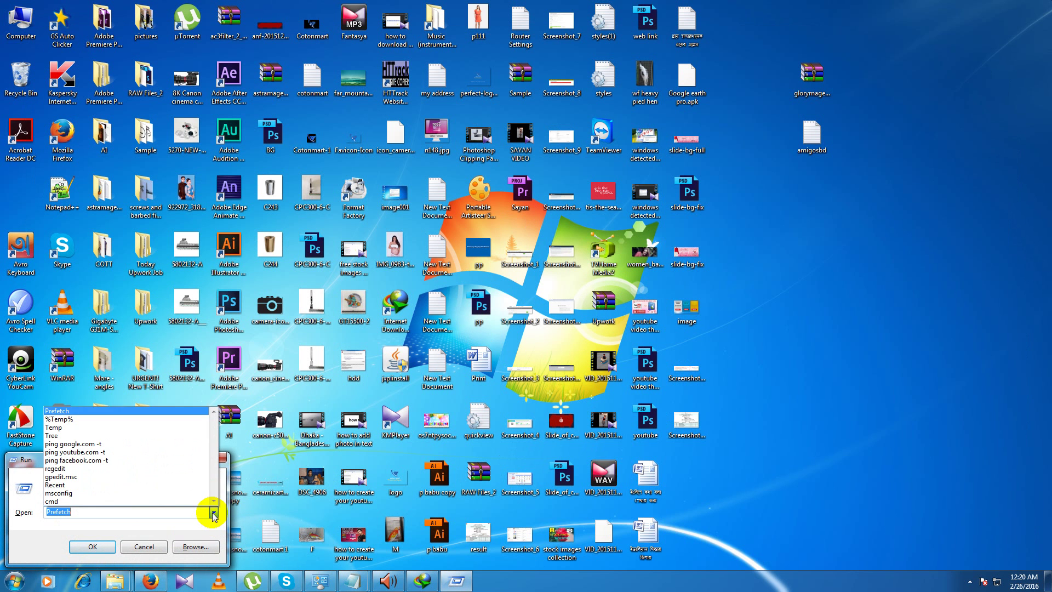
pyautogui.click(64, 486)
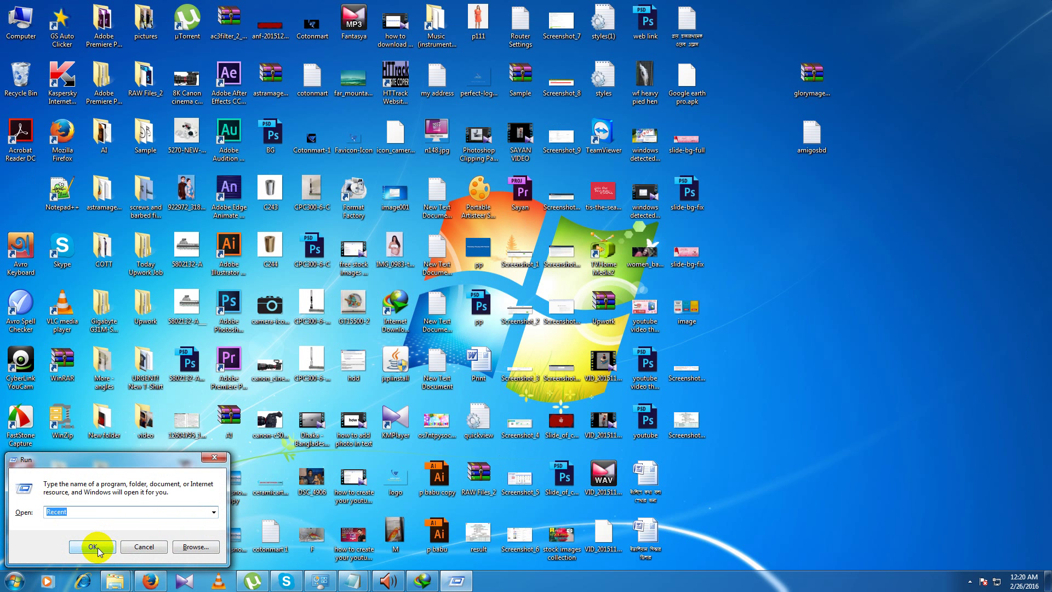
pyautogui.click(93, 547)
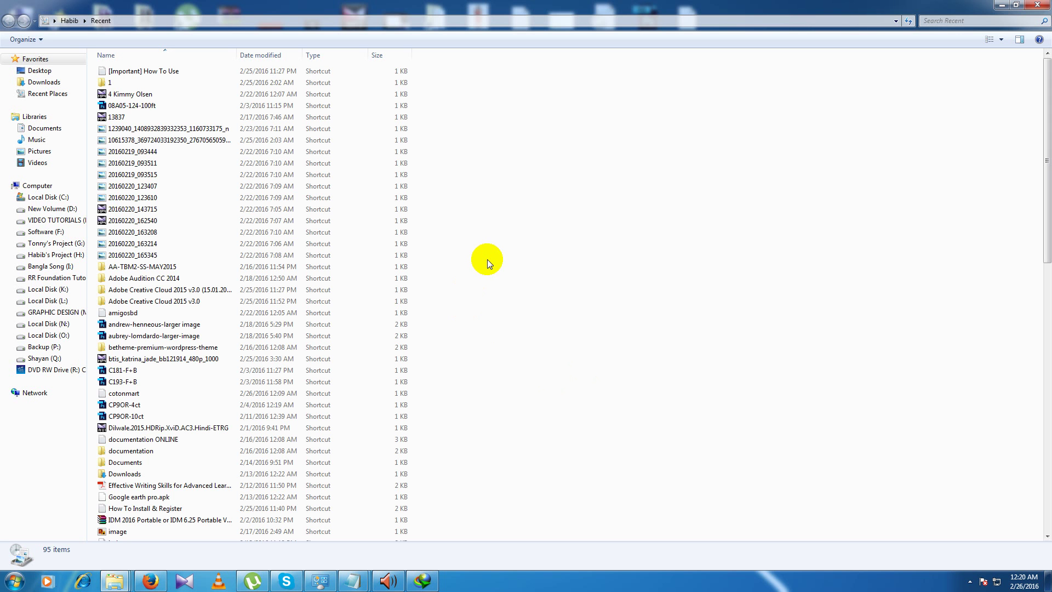
# Step: Delete all shortcuts in the Recent folder and close the folder
pyautogui.hotkey('ctrl', 'a')
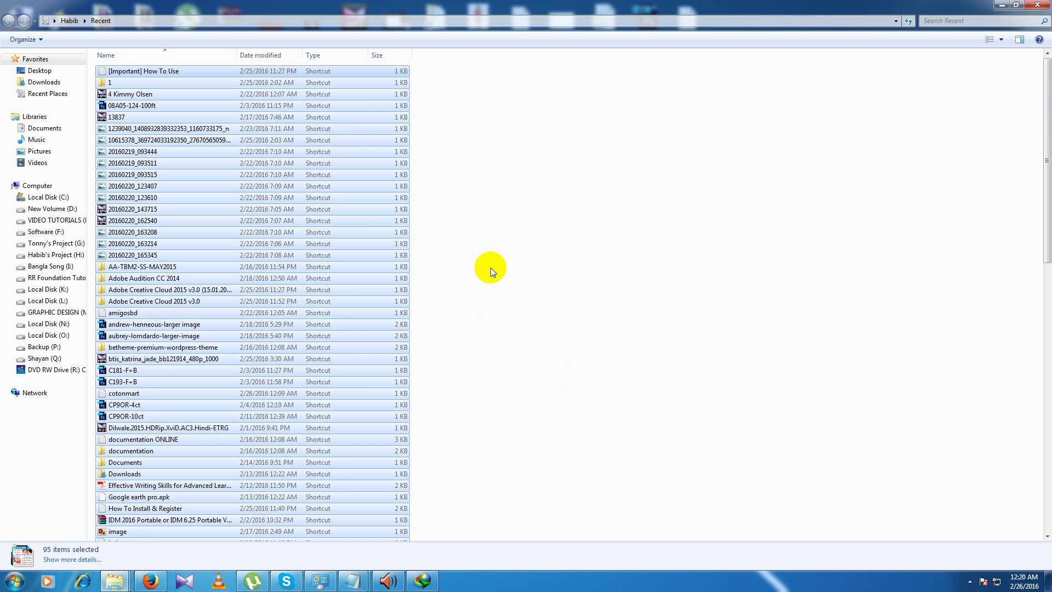
pyautogui.press('Delete')
pyautogui.click(1040, 4)
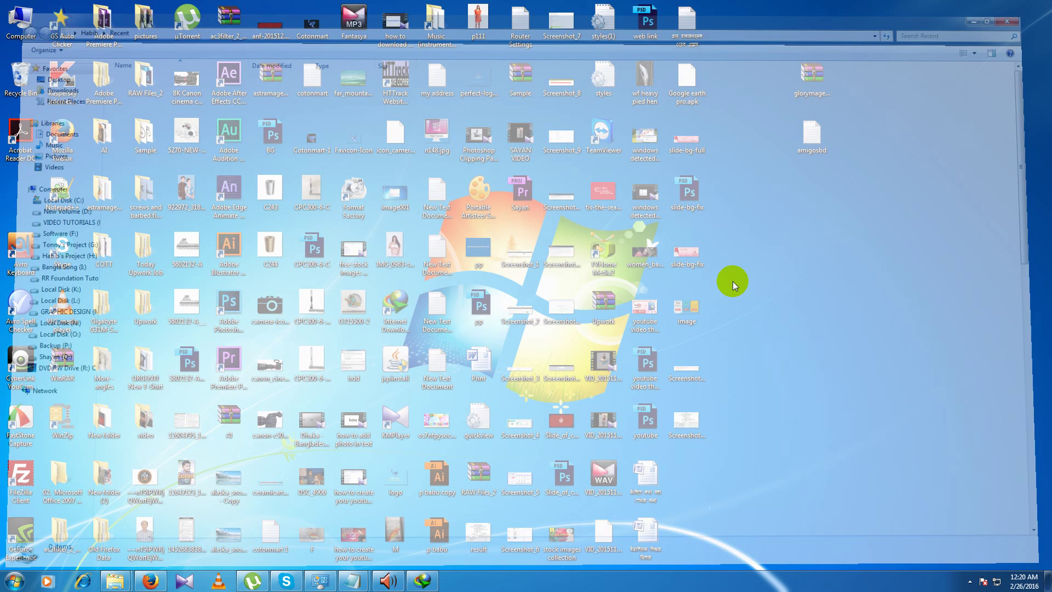
# Step: Run Tree again from the Run dialog's history and refresh the desktop
pyautogui.press('super+r')
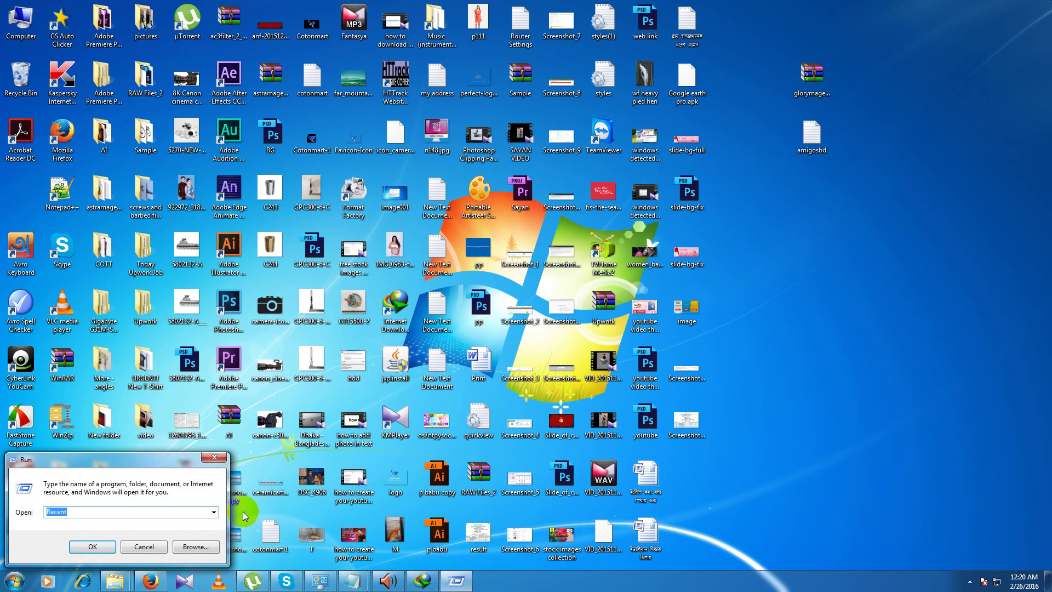
pyautogui.click(214, 511)
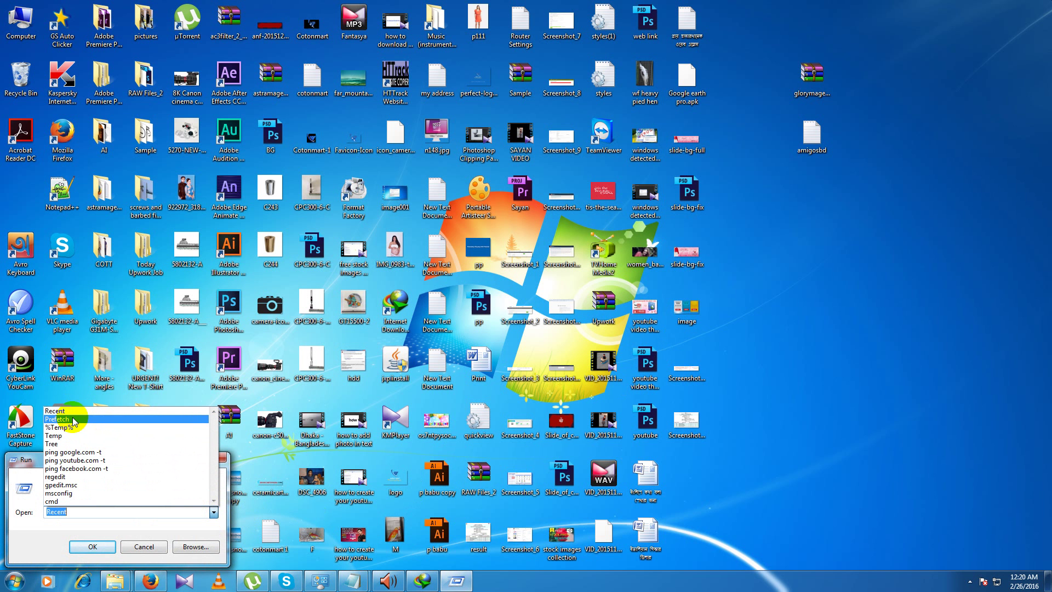
pyautogui.click(63, 445)
pyautogui.click(87, 547)
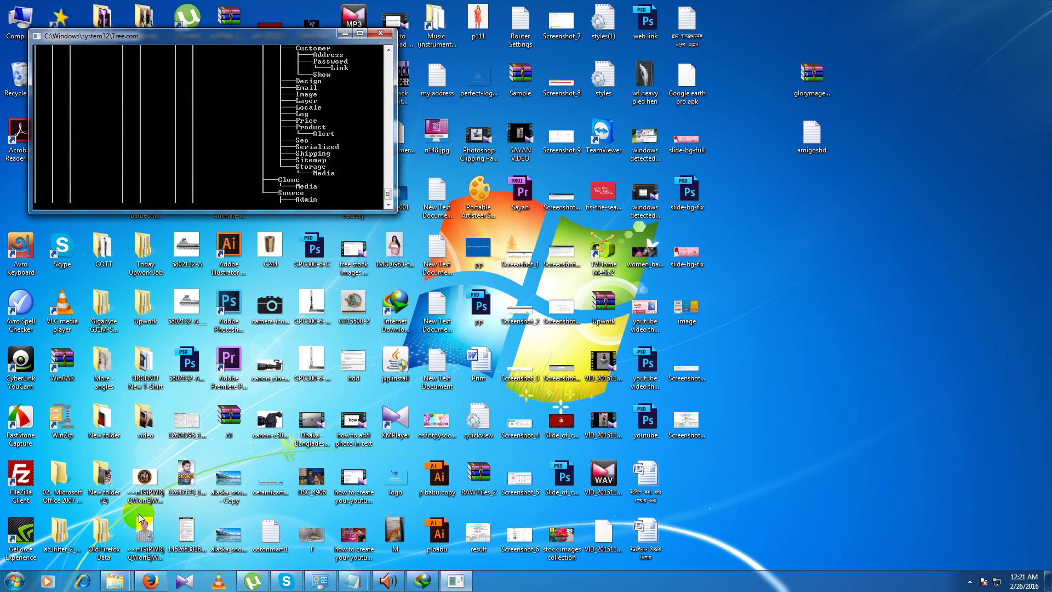
pyautogui.rightClick(783, 242)
pyautogui.click(824, 275)
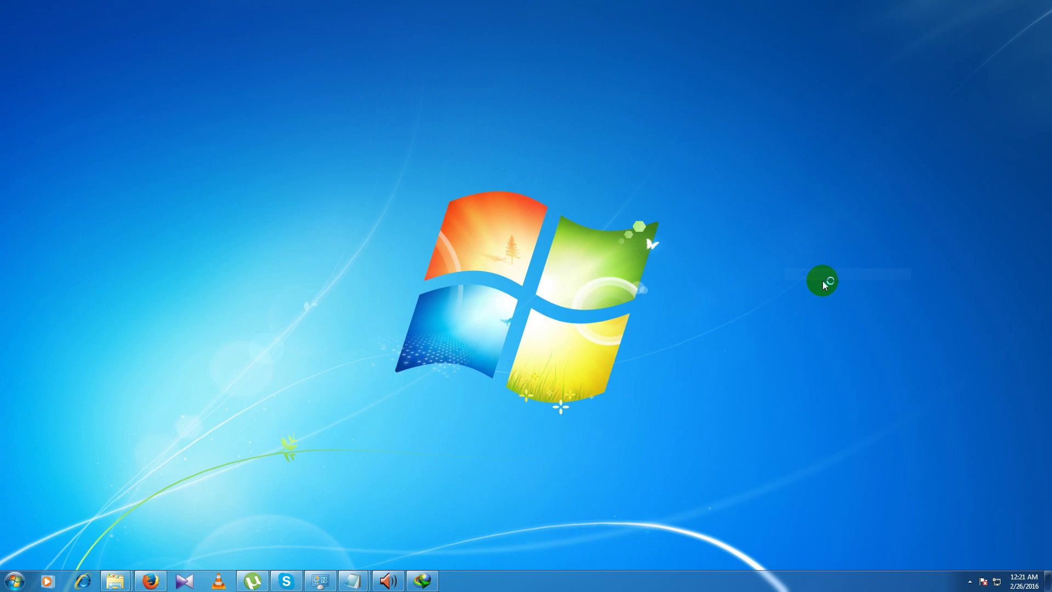
# Step: Open Computer Management for this computer and expand Windows Logs under Event Viewer
pyautogui.click(20, 32)
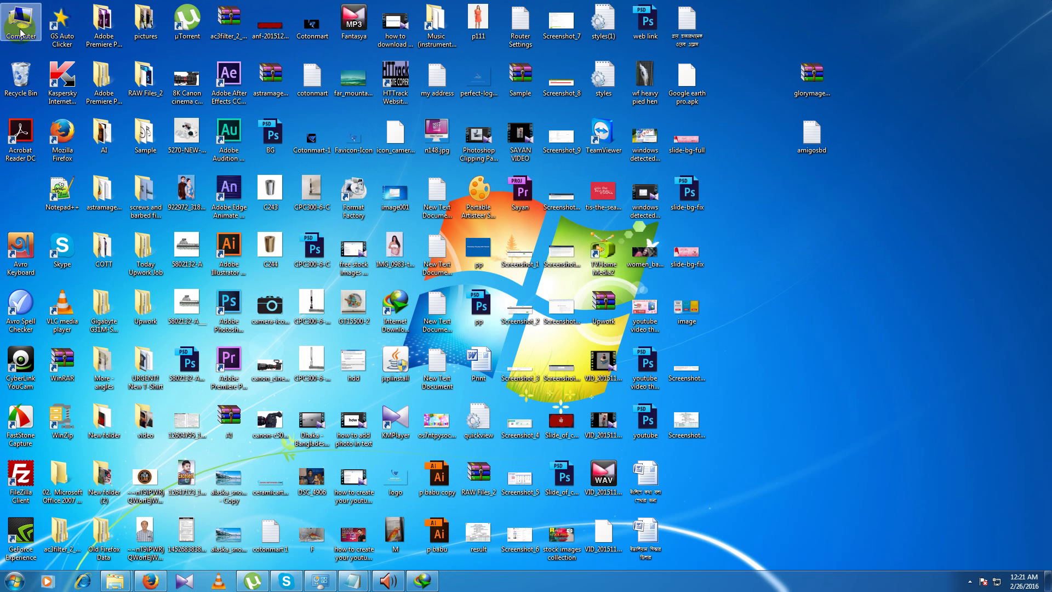
pyautogui.click(24, 19)
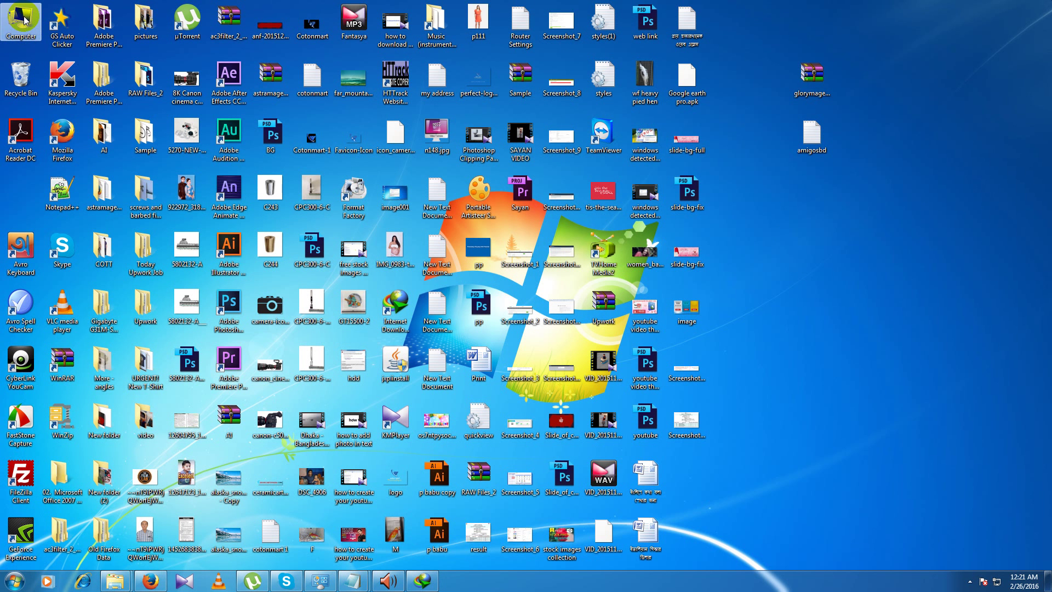
pyautogui.rightClick(23, 20)
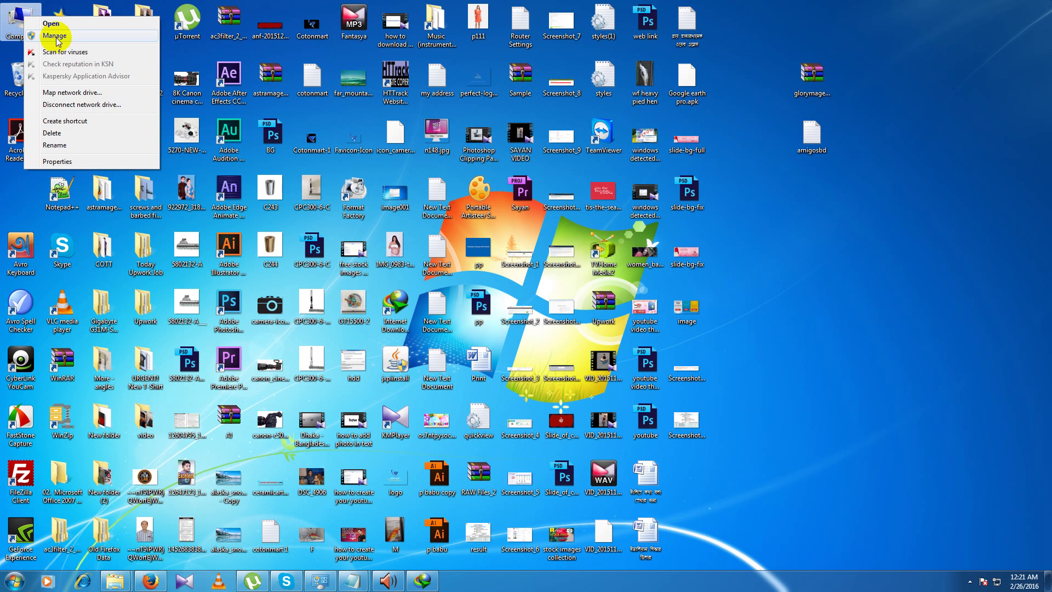
pyautogui.click(65, 37)
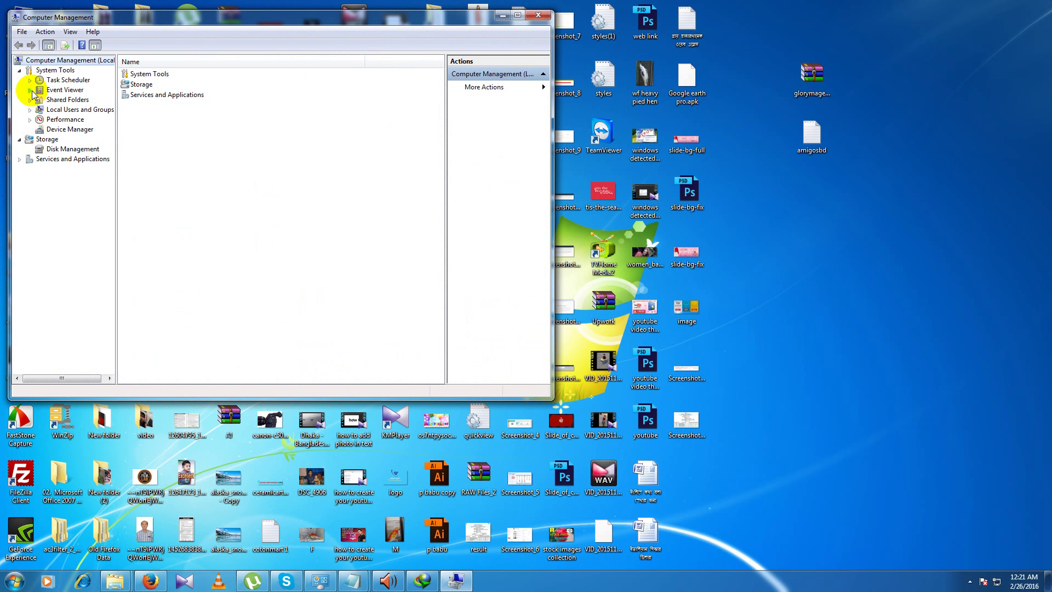
pyautogui.click(30, 91)
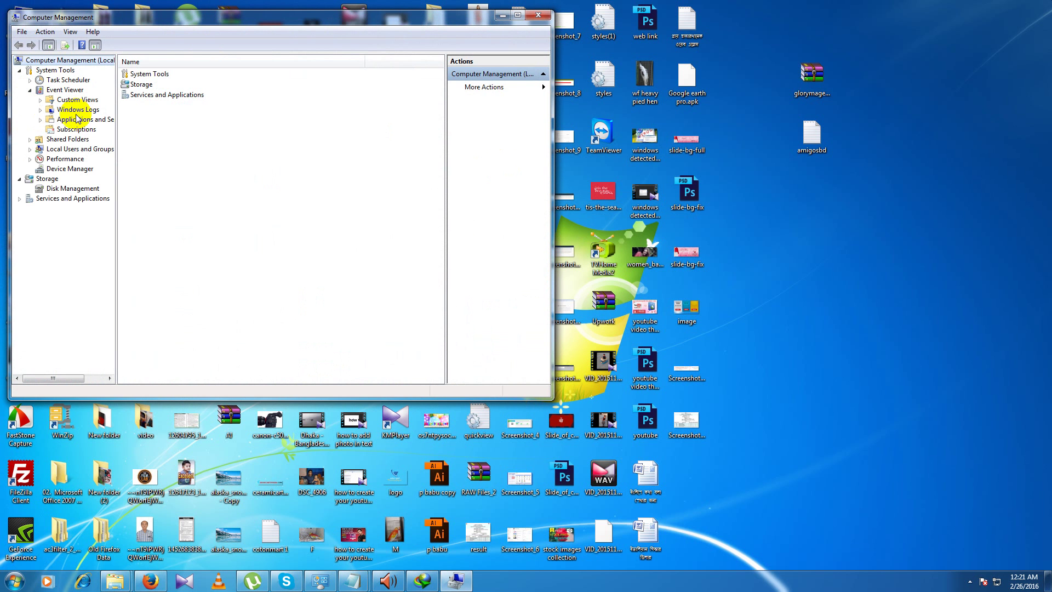
pyautogui.click(41, 111)
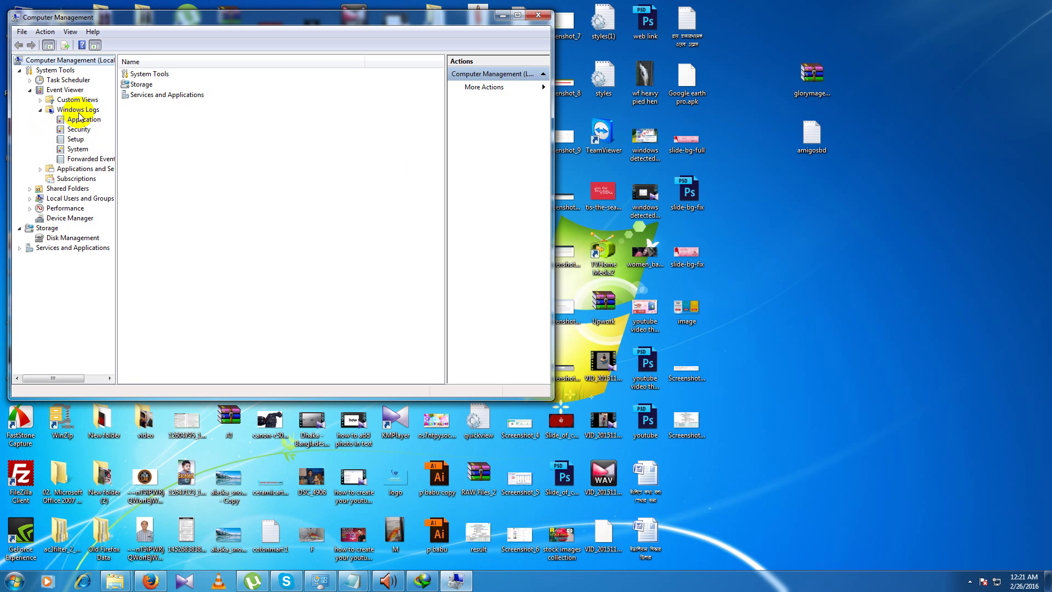
# Step: Clear the Application log under Windows Logs without saving its contents
pyautogui.click(88, 122)
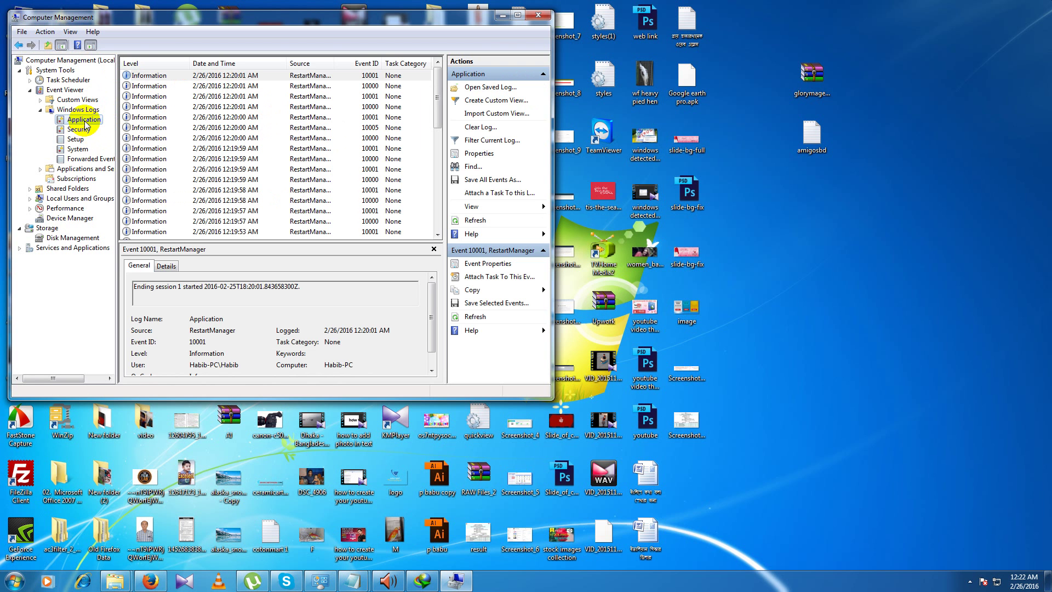
pyautogui.click(45, 31)
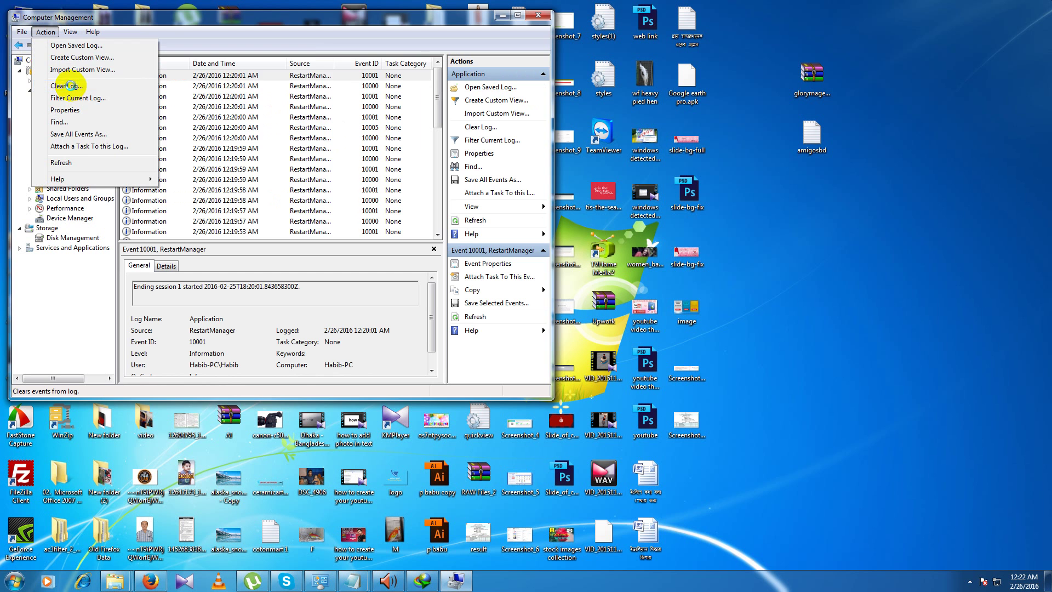
pyautogui.click(72, 88)
pyautogui.click(207, 101)
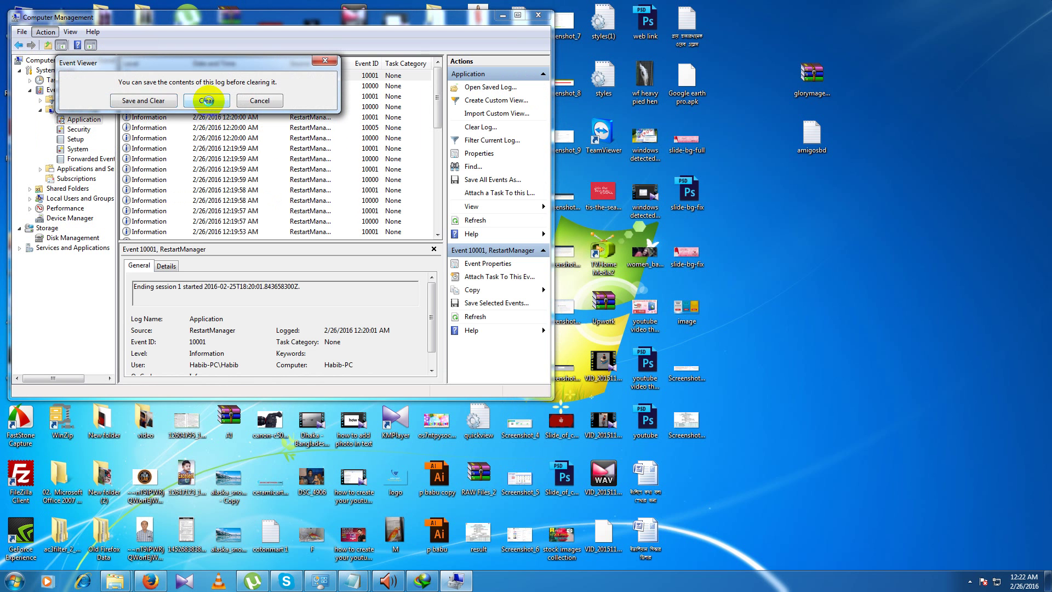
# Step: Clear the Security log under Windows Logs without saving its contents
pyautogui.click(79, 132)
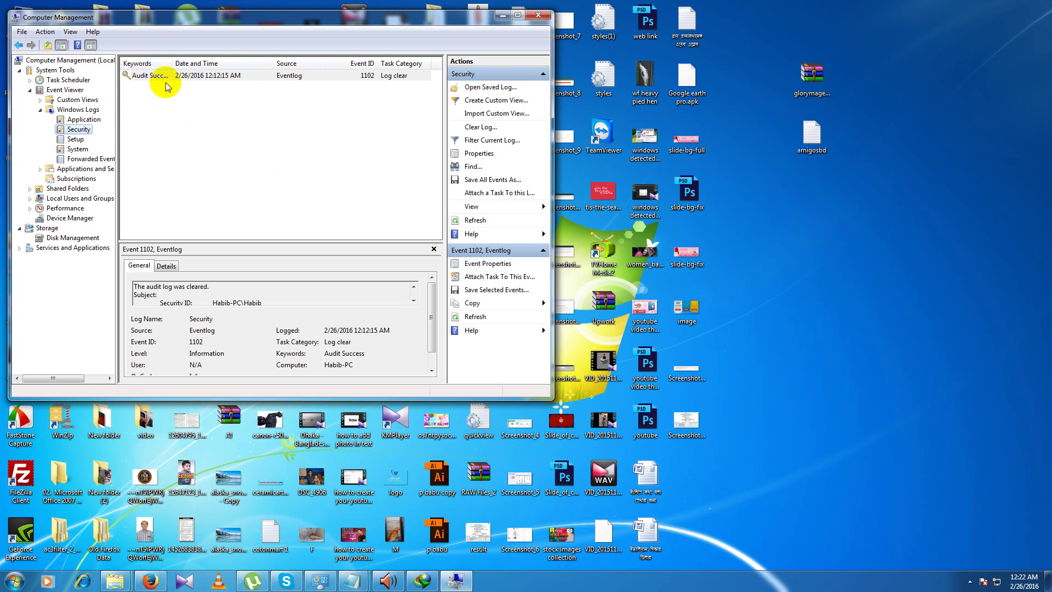
pyautogui.click(46, 32)
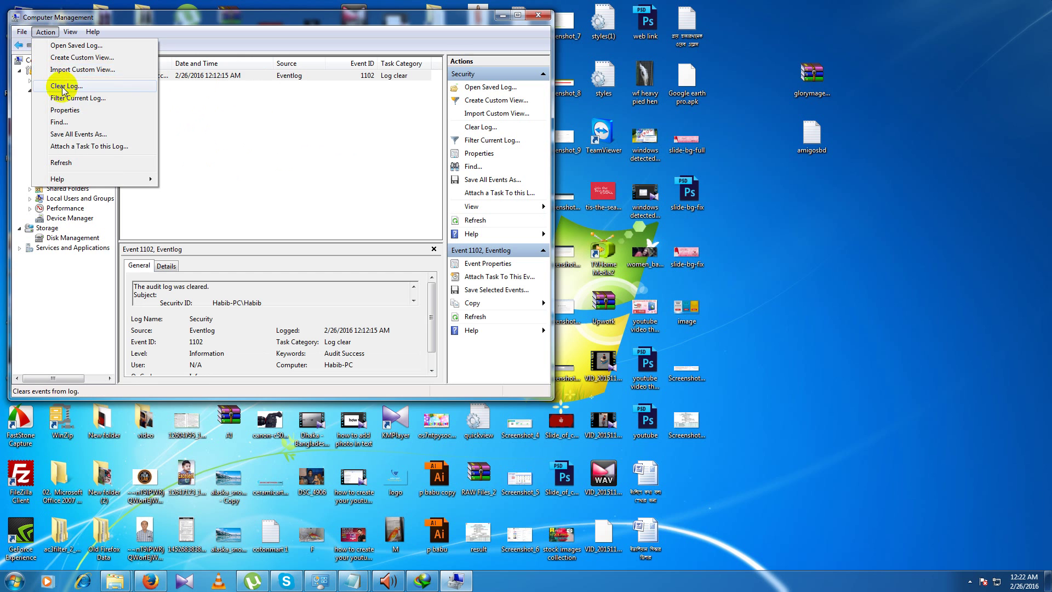
pyautogui.click(66, 86)
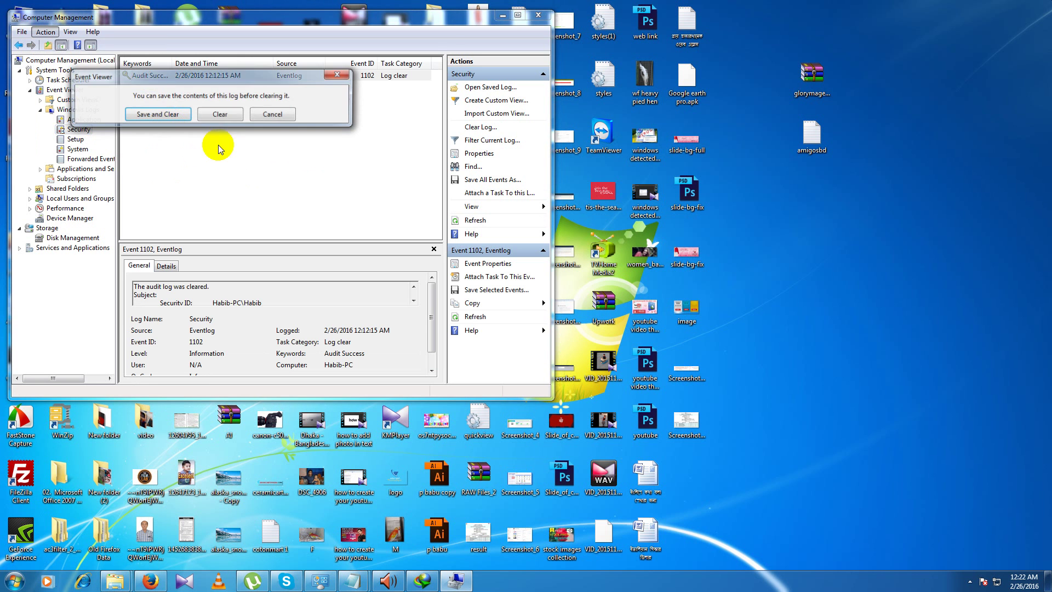
pyautogui.click(221, 114)
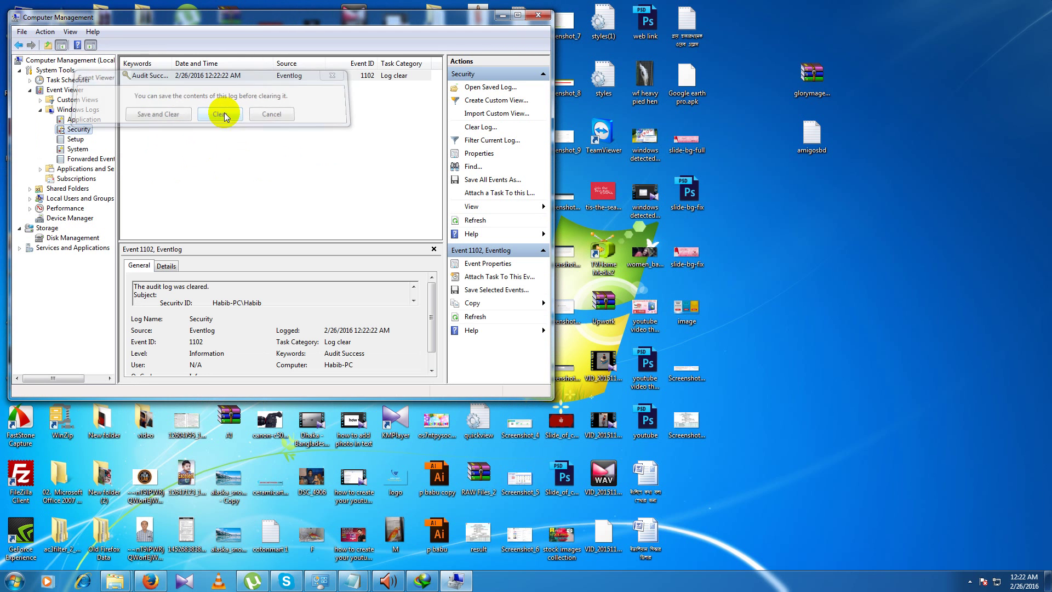
# Step: Check the Setup log for events and clear the System log without saving its contents
pyautogui.click(76, 140)
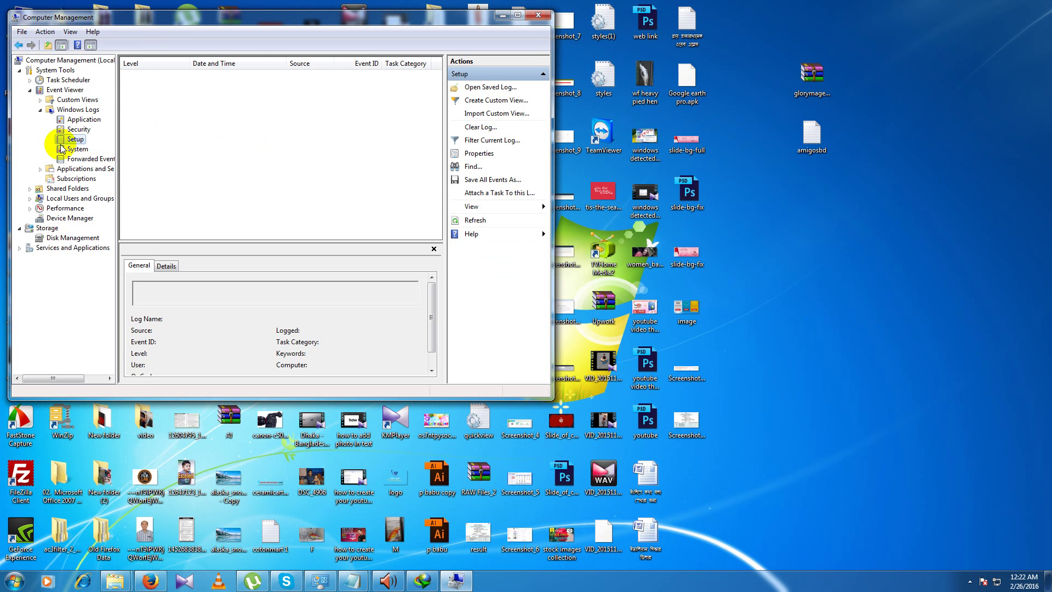
pyautogui.click(77, 150)
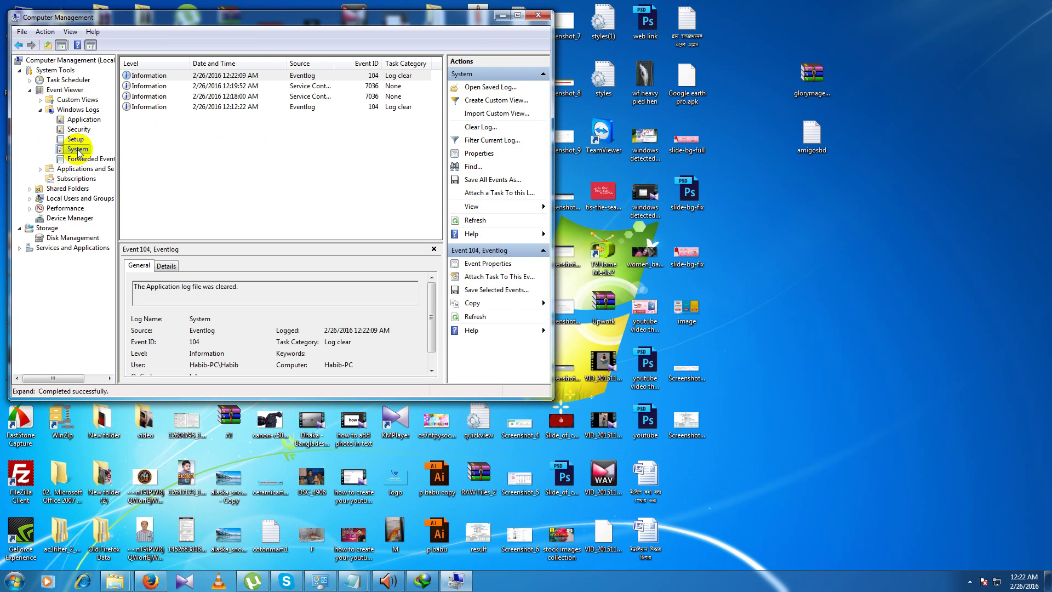
pyautogui.click(44, 32)
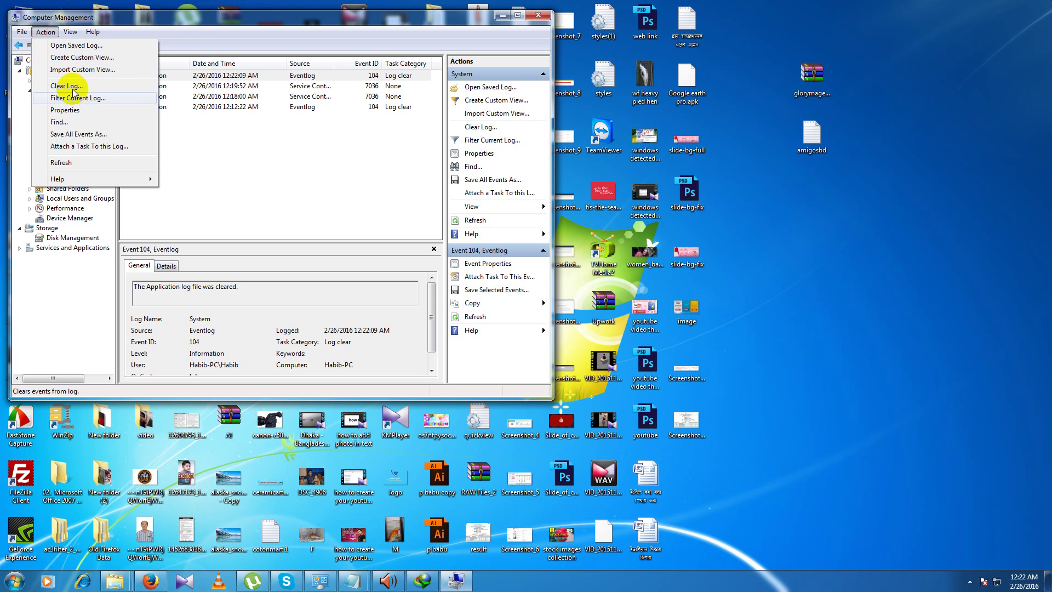
pyautogui.click(59, 88)
pyautogui.click(234, 129)
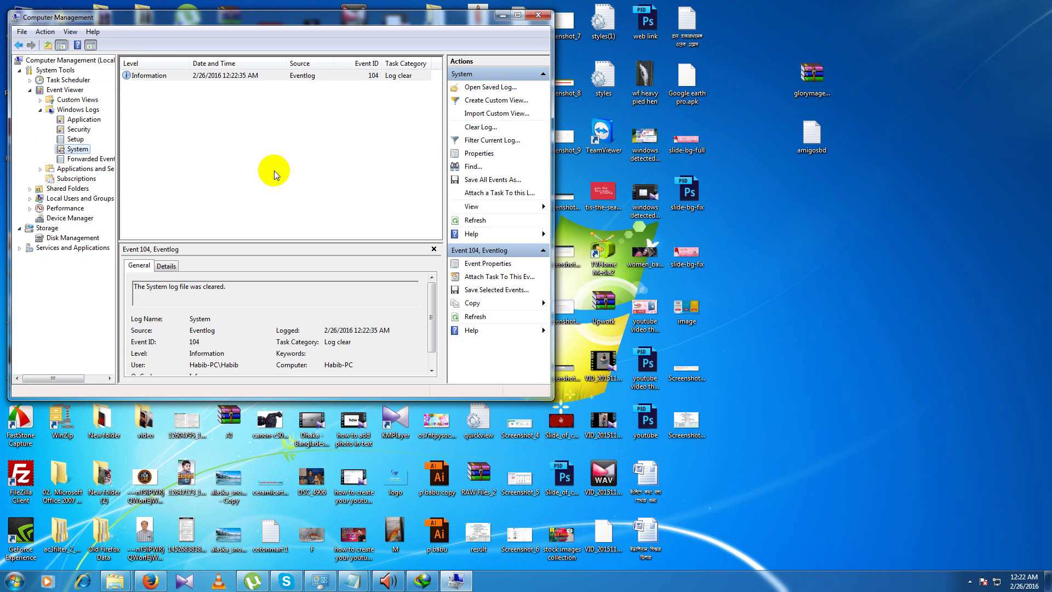
# Step: Check the Forwarded Events log, collapse the Event Viewer tree and close Computer Management
pyautogui.click(87, 160)
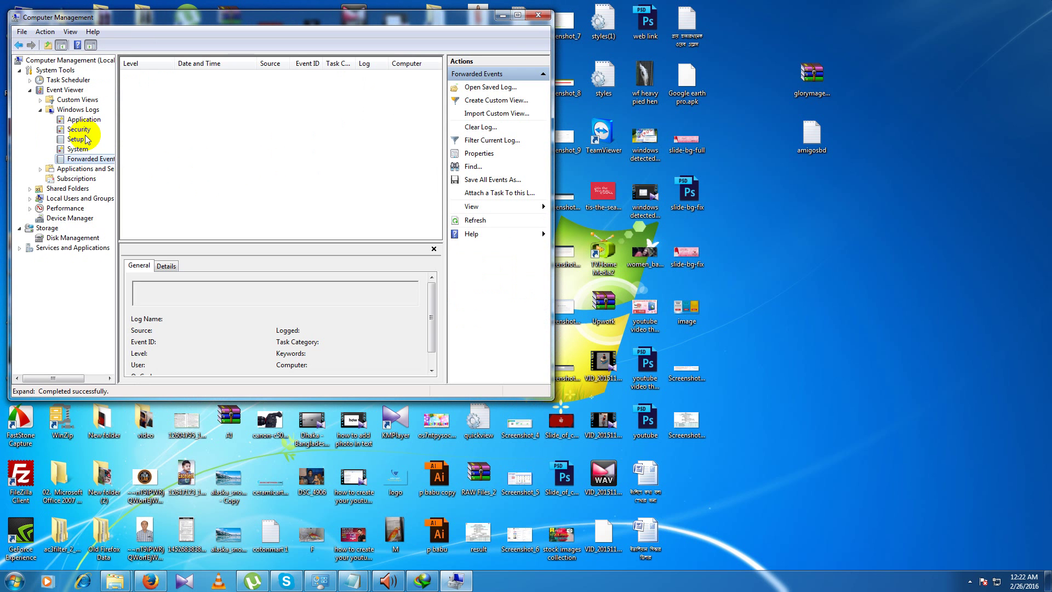
pyautogui.click(40, 109)
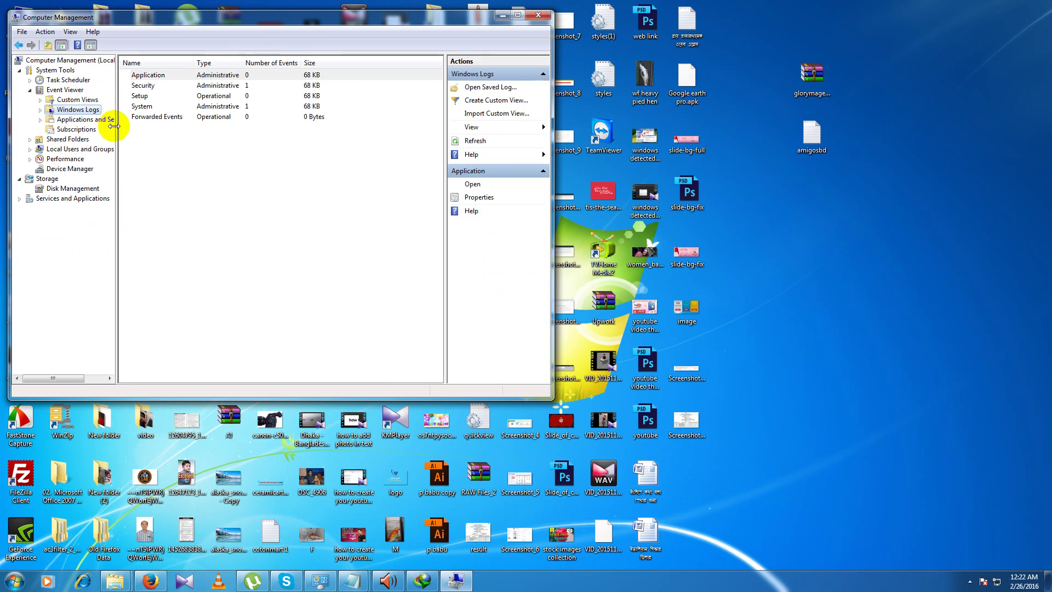
pyautogui.moveTo(252, 20); pyautogui.dragTo(632, 172)
pyautogui.doubleClick(231, 171)
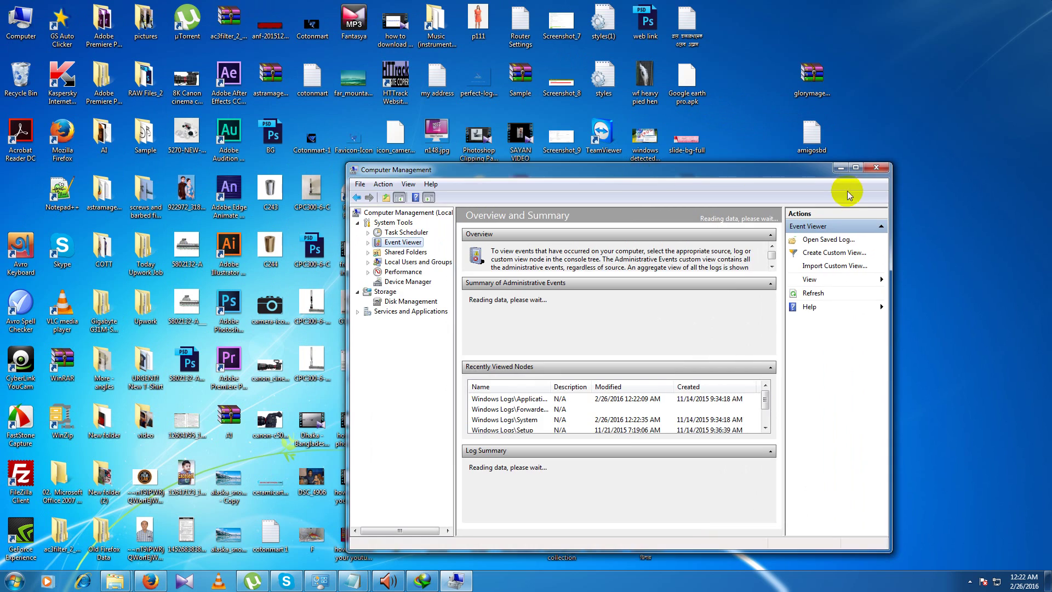
pyautogui.click(875, 171)
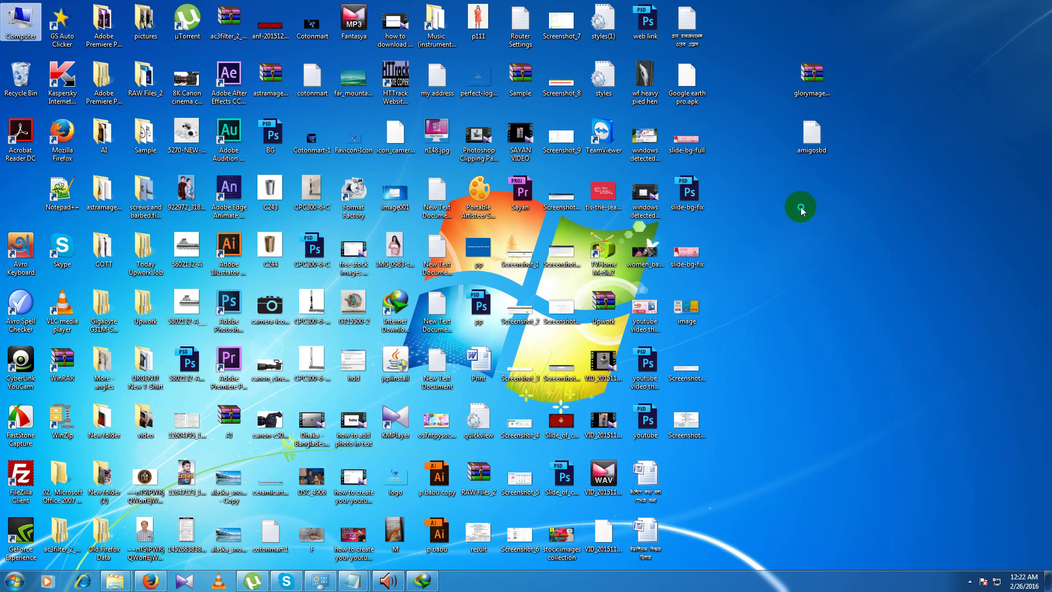
# Step: Refresh the desktop three times
pyautogui.rightClick(800, 208)
pyautogui.click(824, 238)
pyautogui.rightClick(785, 219)
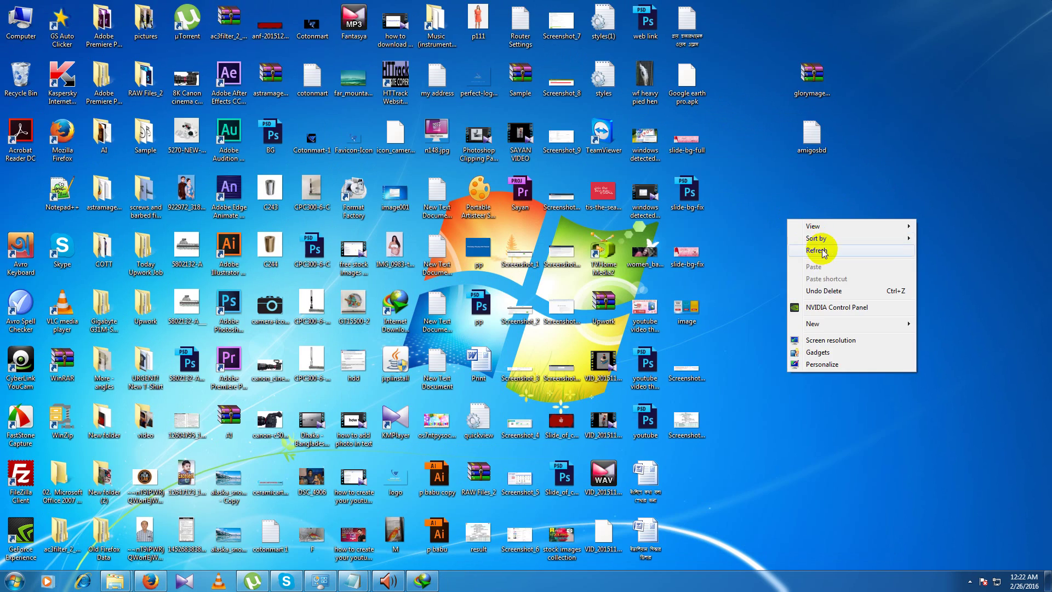
pyautogui.click(817, 250)
pyautogui.rightClick(790, 233)
pyautogui.click(819, 262)
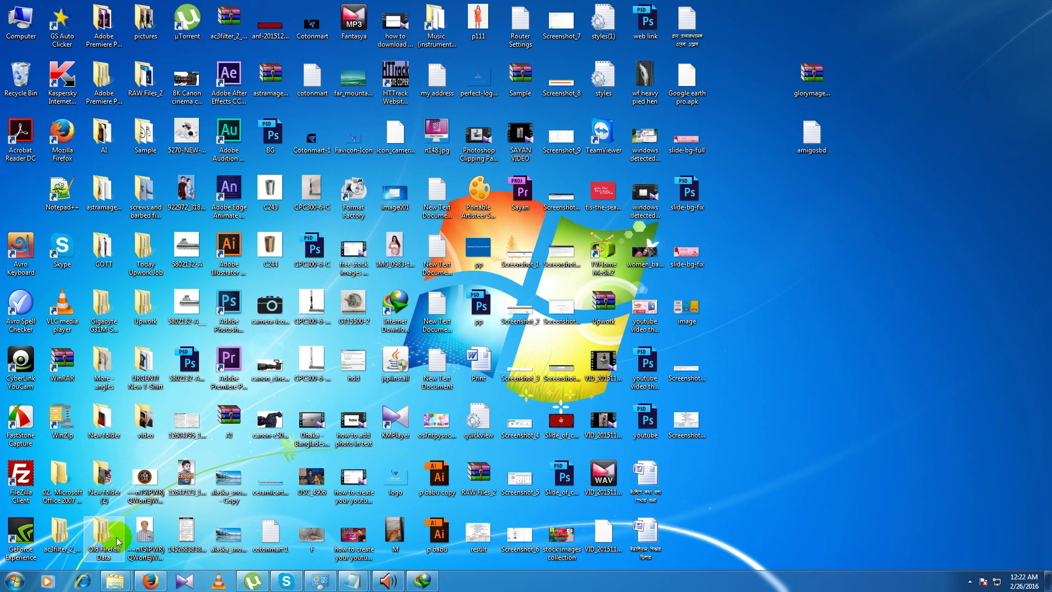
# Step: Show the hidden notification area icons
pyautogui.click(970, 582)
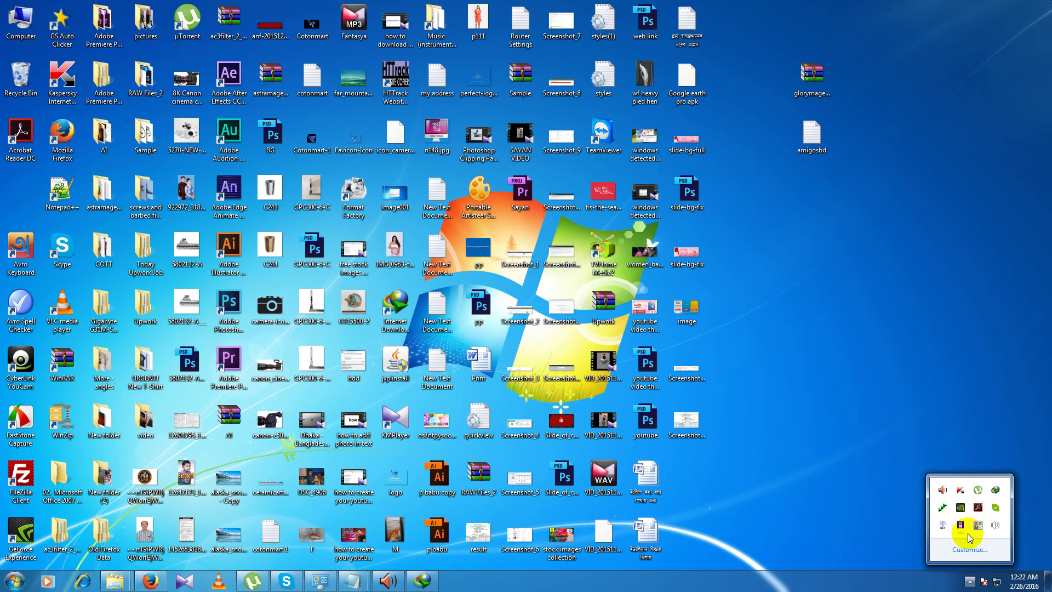